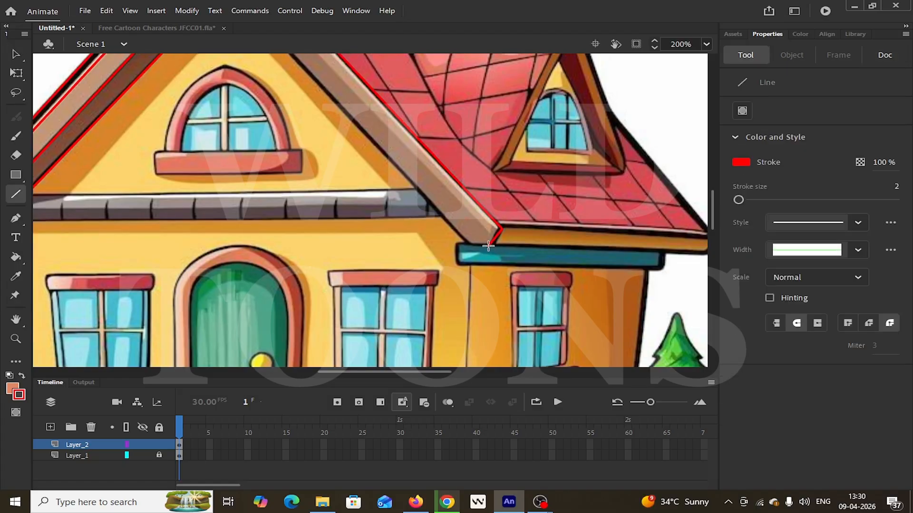
- Trace the lower end and inner edge of the gable's right roof beam with straight red lines
key(ctrl+space)
click(487, 243)
drag(444, 204, 568, 203)
mouse_move(492, 225)
mouse_down()
mouse_move(376, 129)
mouse_move(370, 110)
mouse_up()
key(v)
drag(438, 171, 705, 372)
mouse_move(636, 311)
mouse_down()
mouse_move(403, 68)
mouse_move(584, 292)
mouse_up()
key(space)
drag(580, 288, 395, 153)
key(space)
- Draw the highlight line inside the right roof beam, running from the gable's peak down along the beam
key(ctrl+minus)
mouse_move(395, 269)
mouse_down()
mouse_move(397, 178)
mouse_move(319, 281)
mouse_up()
key(ctrl+equal)
mouse_move(222, 198)
mouse_down()
mouse_move(218, 106)
mouse_move(245, 300)
mouse_up()
key(n)
drag(223, 215, 349, 351)
drag(389, 275, 313, 61)
key(v)
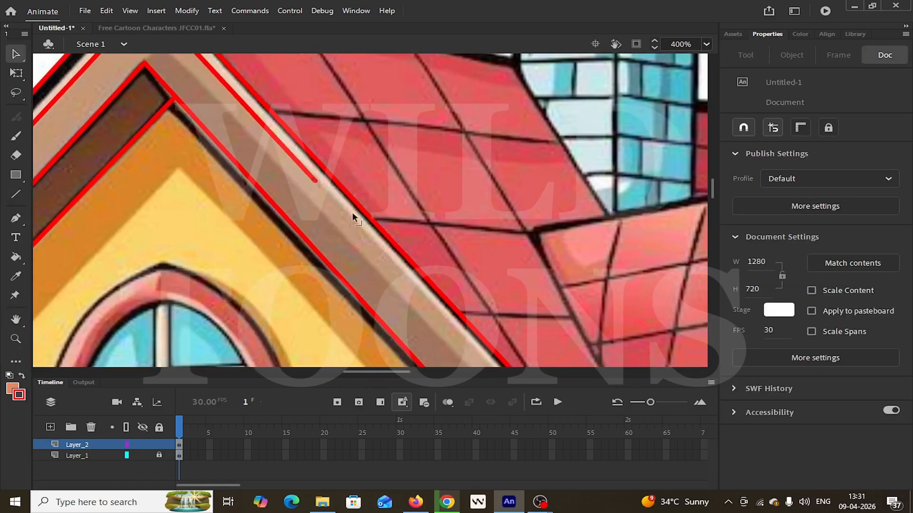
drag(352, 218, 495, 356)
drag(496, 356, 338, 161)
drag(338, 162, 343, 126)
- Extend the highlight line past the right beam's lower end and delete the part that overshoots the outline
key(space)
drag(340, 125, 541, 282)
click(495, 227)
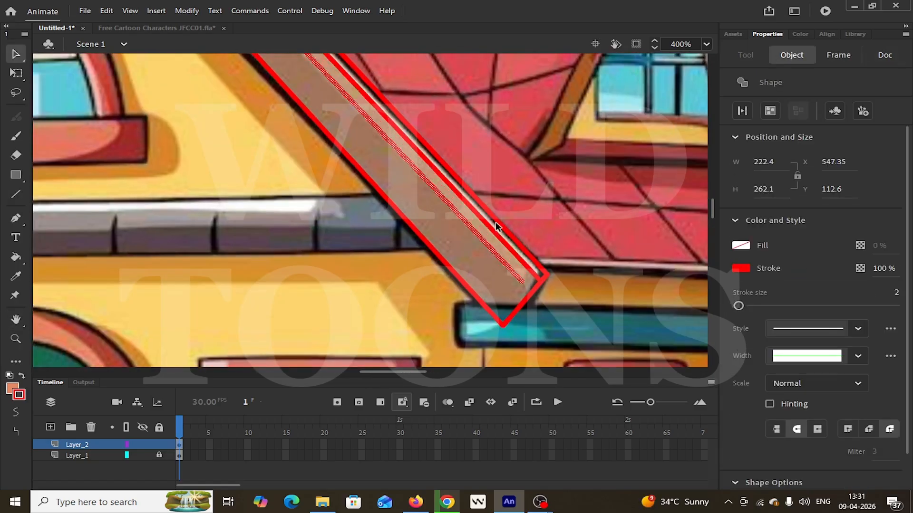
click(496, 227)
key(space)
drag(522, 72, 256, 55)
drag(513, 272, 538, 297)
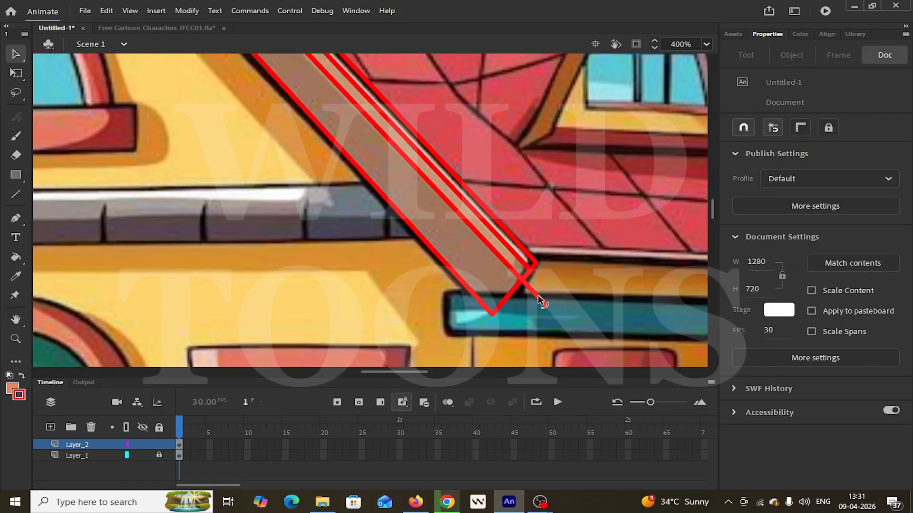
click(532, 290)
key(Delete)
- Draw a line at the gable's peak to join the inner lines of the roof beams
key(ctrl+minus)
key(ctrl+minus)
key(ctrl+equal)
drag(375, 130, 404, 239)
key(ctrl+equal)
key(n)
drag(324, 204, 357, 192)
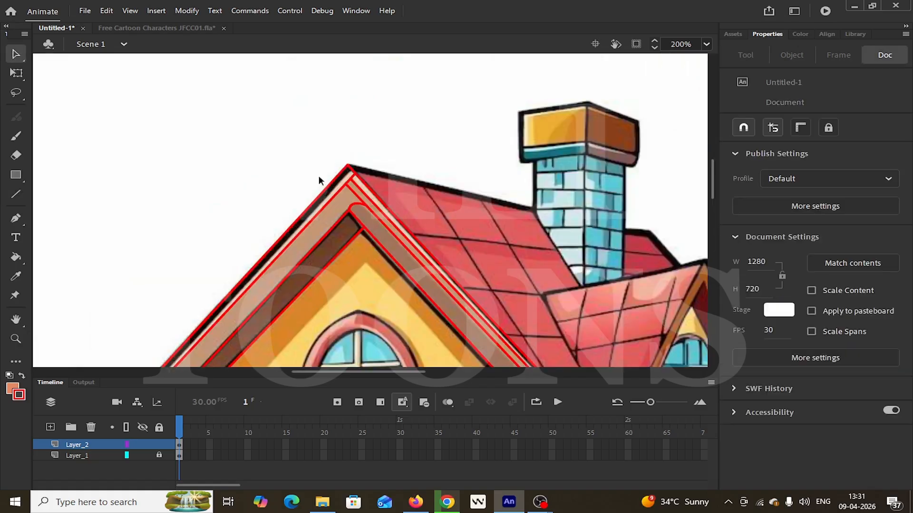
- Trace the bottom edge of the dark underside at the left roof beam's lower end
key(ctrl+minus)
drag(565, 338, 471, 230)
key(ctrl+equal)
drag(374, 186, 538, 196)
key(n)
drag(59, 289, 124, 293)
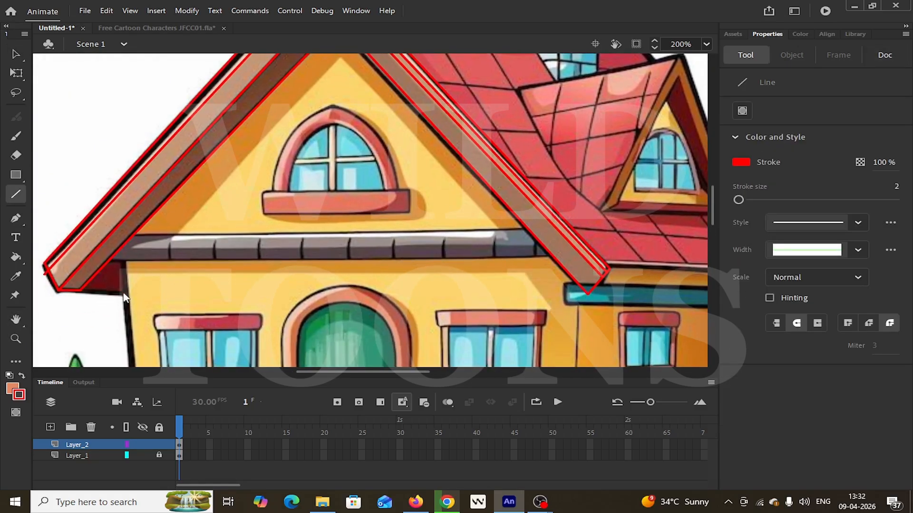
- Duplicate the top line of the grey ledge in place and nudge the copy down to the ledge's middle
key(v)
click(469, 229)
key(ctrl+c)
key(ctrl+shift+v)
key(Down)
key(Down)
key(Down)
key(Down)
key(Down)
key(Down)
key(Down)
key(Down)
key(Down)
key(Down)
key(Down)
key(Down)
key(Down)
key(Down)
key(Down)
key(Down)
key(Down)
key(Down)
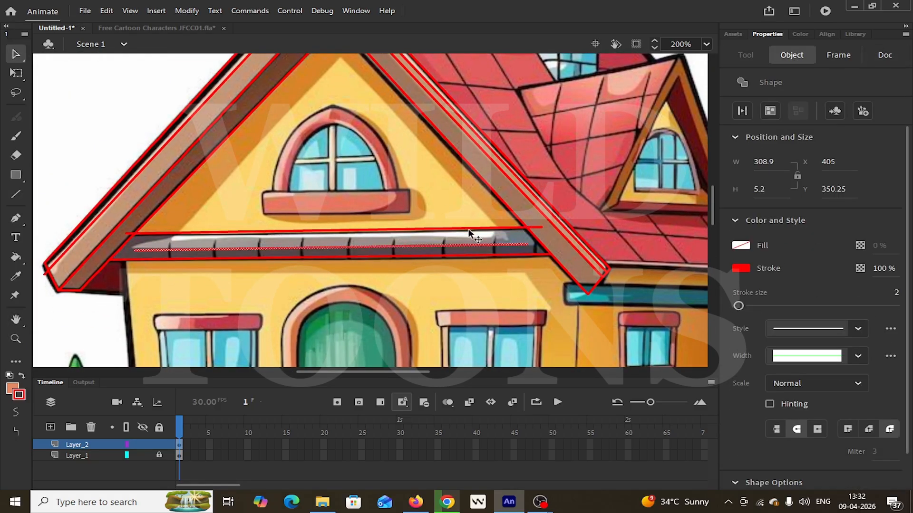
- Extend the ledge's middle line to the right roof beam and refine the ends of the ledge's highlight shape
drag(529, 245, 566, 242)
key(z)
click(150, 243)
key(n)
key(v)
mouse_move(413, 192)
mouse_down()
mouse_move(339, 225)
mouse_move(340, 213)
mouse_up()
key(ctrl+minus)
drag(623, 220, 493, 253)
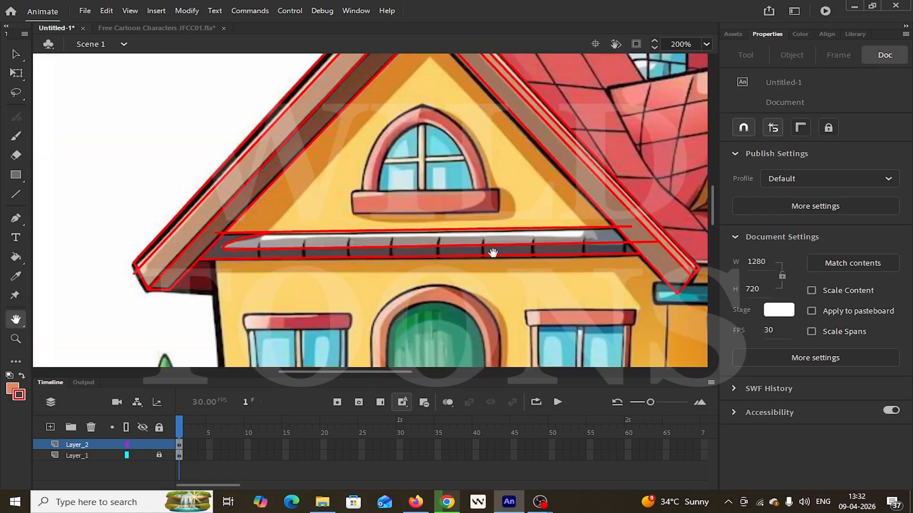
key(z)
click(523, 228)
key(ctrl+minus)
key(ctrl+minus)
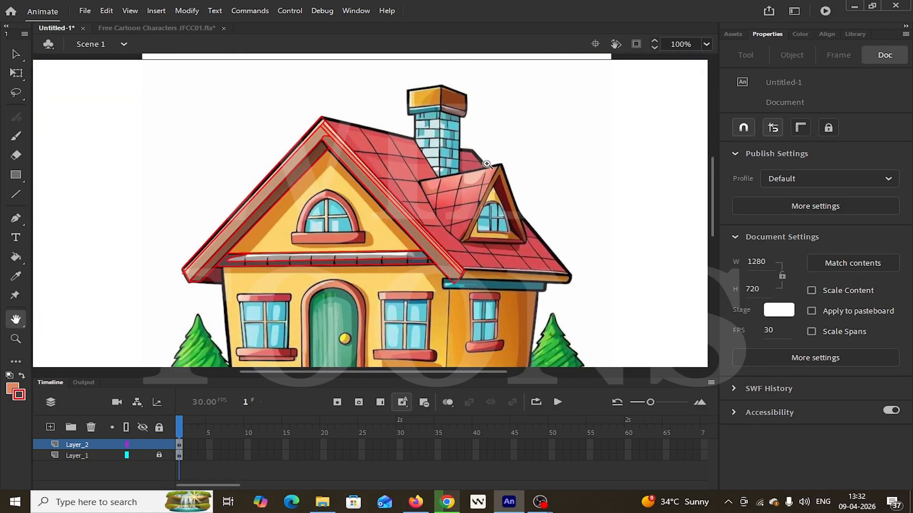
- Trace the main roof's upper edge behind the chimney and its right slope down to the eave
click(488, 169)
key(n)
mouse_move(41, 119)
mouse_down()
mouse_move(342, 186)
mouse_move(371, 123)
mouse_up()
drag(371, 122, 571, 369)
drag(564, 276, 576, 184)
key(v)
- Draw the edge lines of the orange eave board below the right roof and delete the overshoot beyond its end
key(z)
click(466, 256)
key(n)
mouse_move(167, 214)
mouse_down()
mouse_move(605, 212)
mouse_move(587, 232)
mouse_up()
key(v)
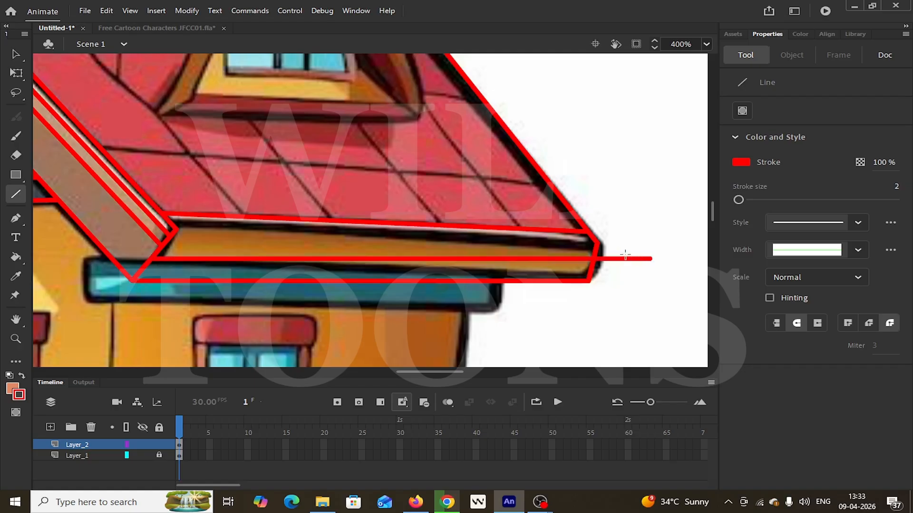
key(v)
click(625, 260)
key(Delete)
- Hide and show the reference layer to check the traced roof and ledge lines
drag(508, 232, 640, 311)
key(ctrl+minus)
key(ctrl+minus)
click(144, 455)
click(144, 456)
key(z)
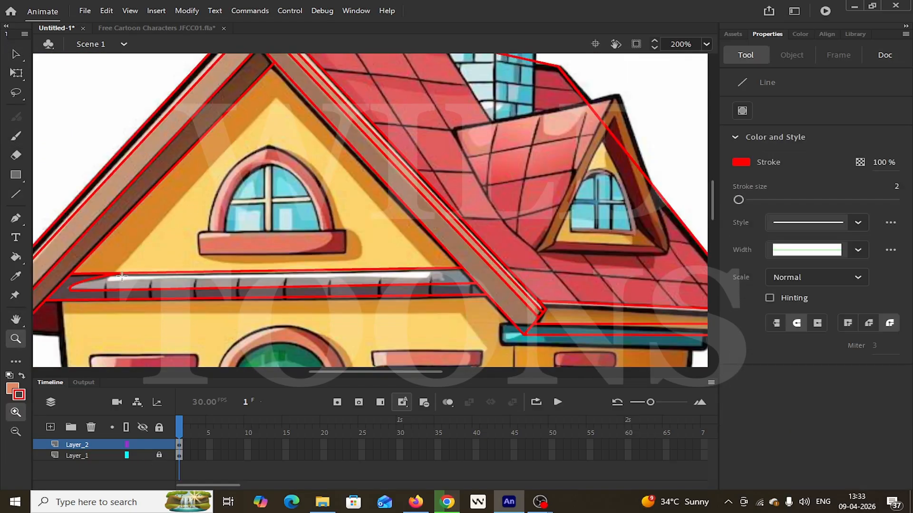
key(v)
key(ctrl+minus)
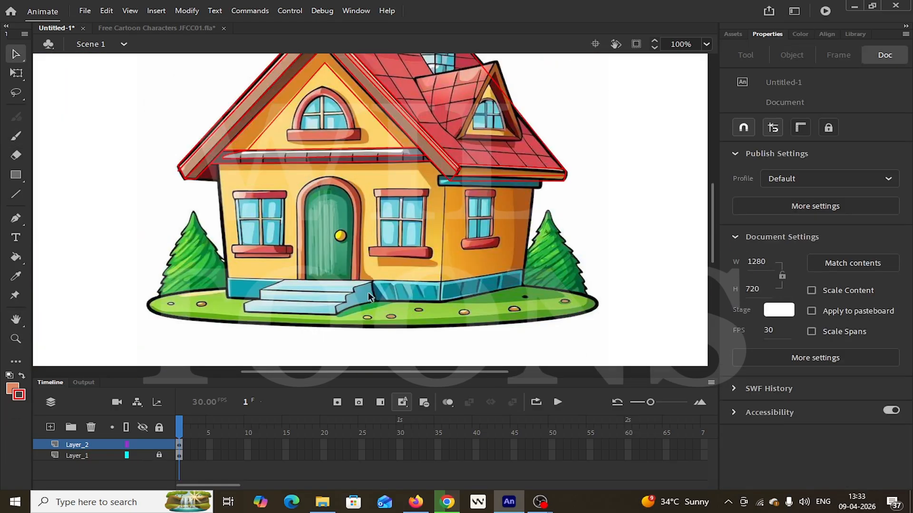
- Trace the bottom edge of the front and side walls, plus the side wall's outer edge up to the eave
key(n)
key(ctrl+plus)
drag(238, 340, 665, 345)
drag(659, 305, 380, 292)
drag(384, 332, 547, 304)
drag(546, 303, 572, 91)
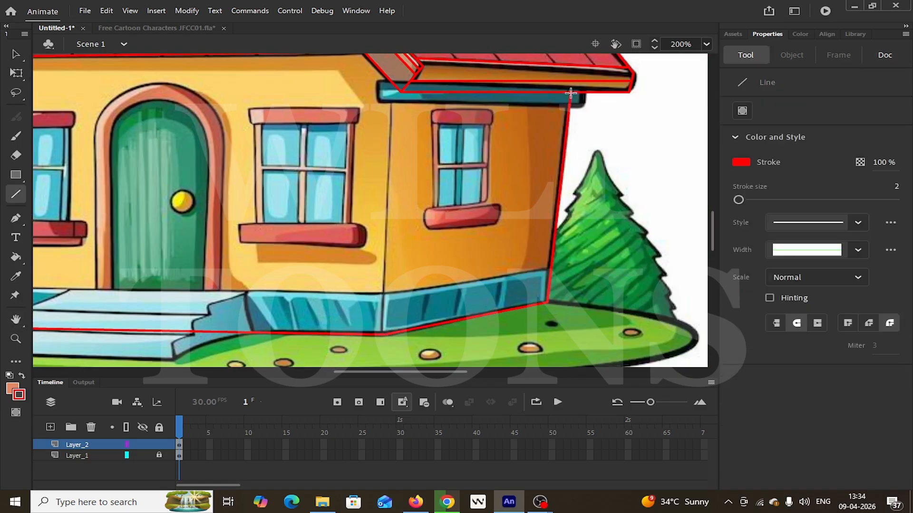
- Outline the right end and lower edge of the teal trim beneath the right eave
key(ctrl+plus)
drag(644, 62, 401, 137)
drag(552, 199, 585, 200)
drag(584, 200, 591, 159)
drag(585, 199, 193, 186)
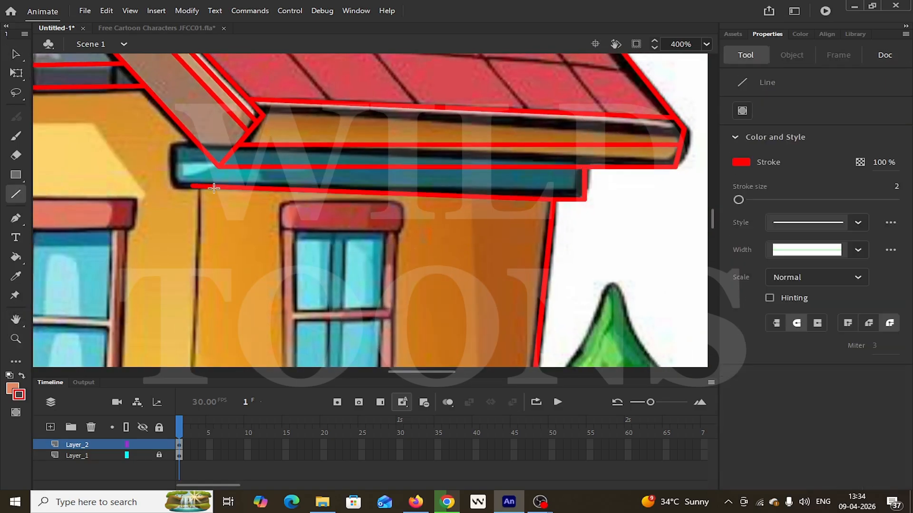
- Delete the surplus eave lines and beam corner overlapping the teal trim, leaving clean trim and eave outlines
key(v)
click(680, 164)
key(Delete)
click(623, 167)
key(Delete)
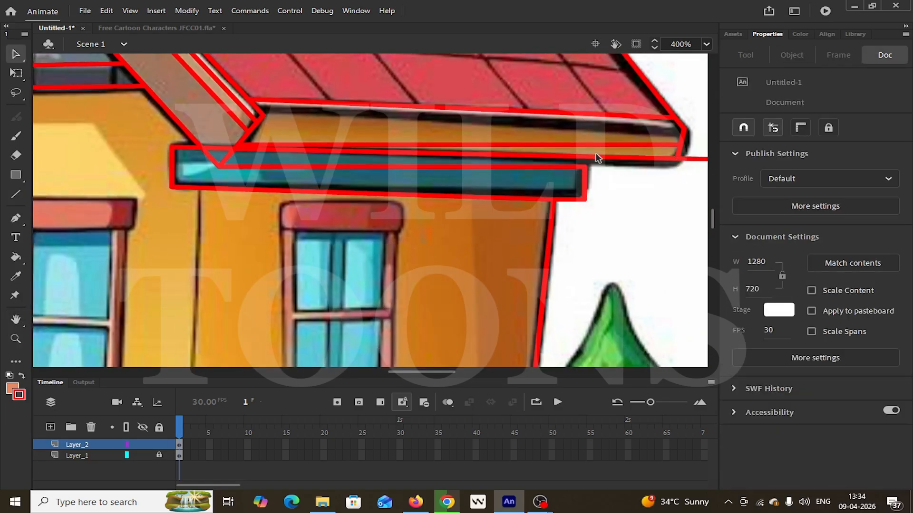
click(580, 145)
key(Delete)
click(223, 164)
key(Delete)
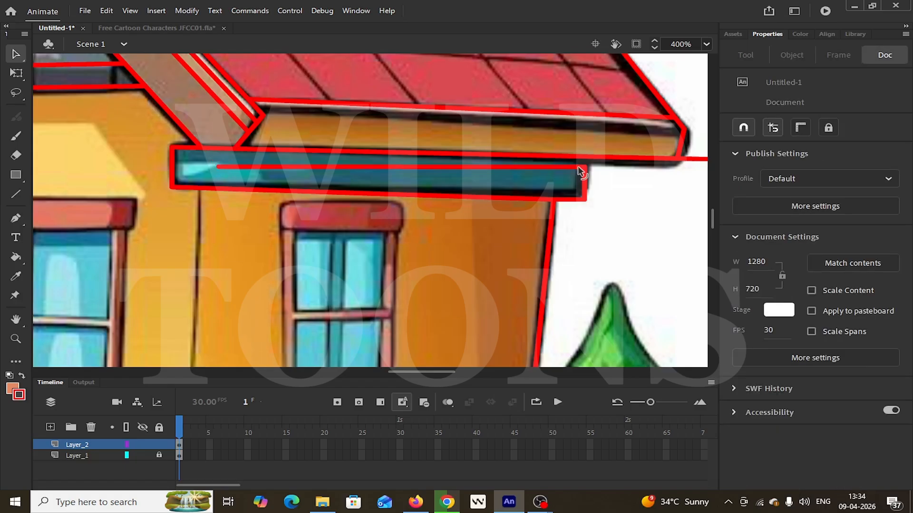
drag(692, 161, 593, 189)
drag(220, 196, 355, 198)
- Draw a line lengthwise through the middle of the teal trim and delete its overshoots at both ends
key(n)
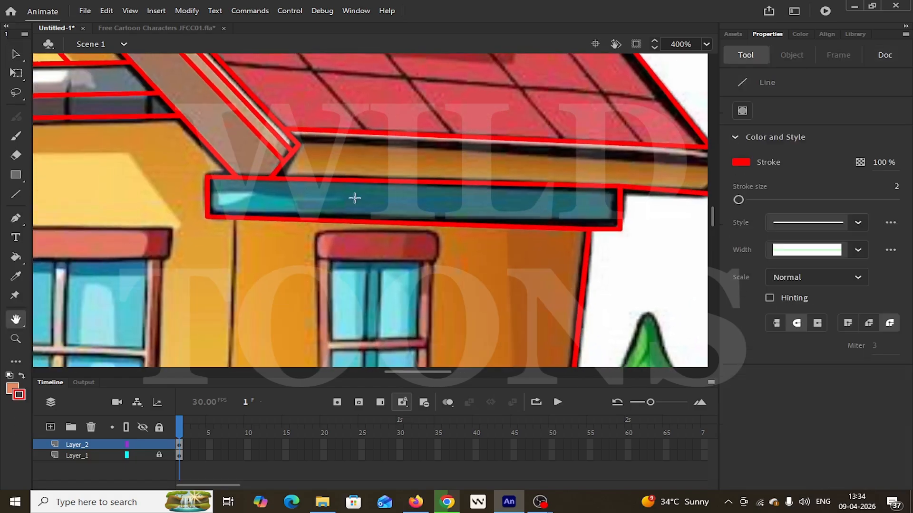
key(v)
click(356, 181)
click(360, 222)
key(n)
drag(167, 199, 696, 213)
key(v)
click(652, 214)
key(Delete)
click(177, 198)
key(Delete)
- Trace the vertical corner between the front and side walls and delete the pieces overshooting the trim and base
key(ctrl+minus)
key(ctrl+minus)
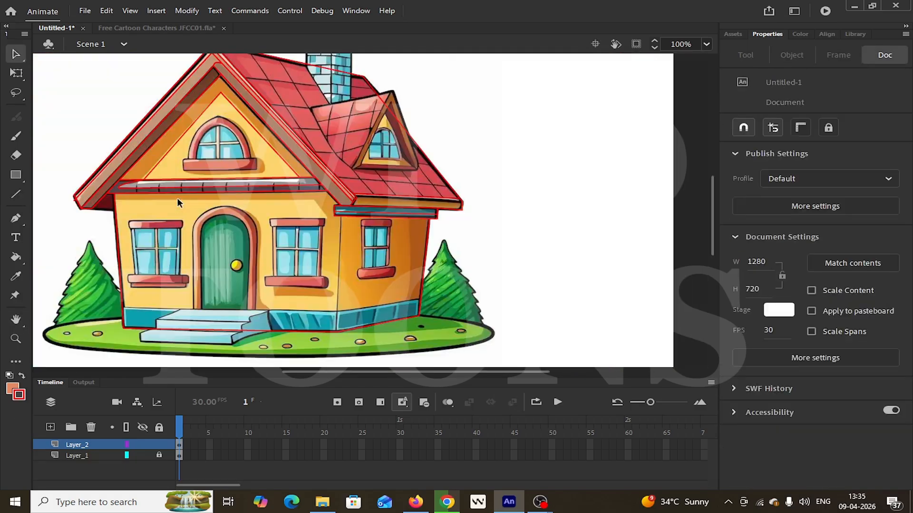
key(n)
key(ctrl+equal)
drag(418, 72, 404, 349)
key(v)
click(405, 339)
key(Delete)
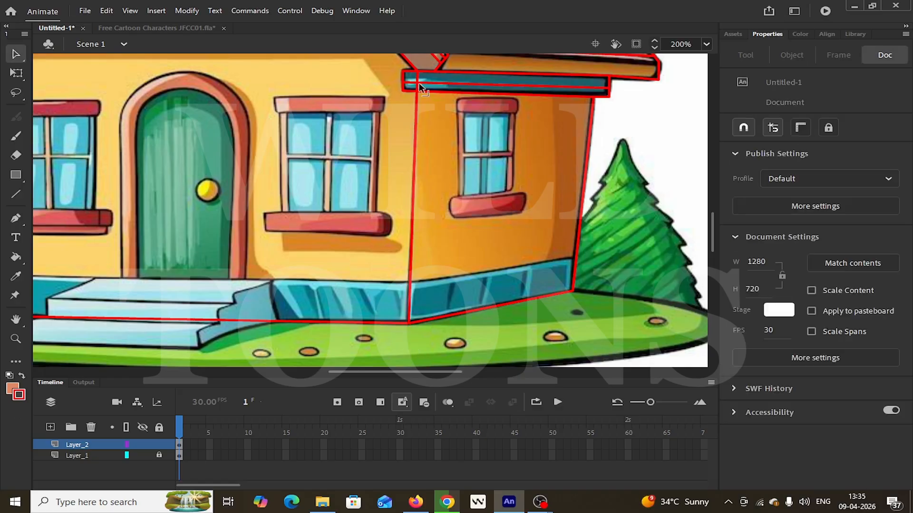
click(417, 86)
key(Delete)
- Trace the top edge of the teal base along the side wall and delete its overshoot at the outer corner
drag(447, 143, 552, 148)
key(n)
drag(516, 290, 688, 264)
key(v)
click(685, 264)
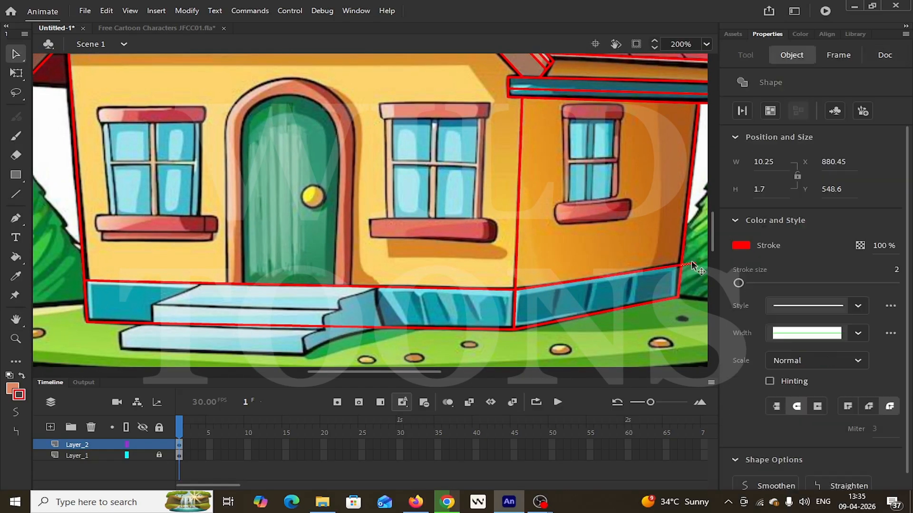
key(Delete)
- Draw a line down the side wall near its outer edge and bend it to follow the shadow
drag(332, 201, 253, 248)
key(n)
drag(568, 316, 579, 150)
key(v)
drag(574, 231, 586, 247)
mouse_move(556, 215)
mouse_down()
mouse_move(600, 313)
mouse_move(681, 349)
mouse_up()
- Trace the shadow boundary on the front wall with a horizontal line below the ledge, a clipped corner, a diagonal and a lower horizontal
drag(237, 247, 258, 161)
key(n)
drag(142, 163, 537, 163)
drag(537, 163, 561, 190)
drag(551, 327, 588, 331)
scroll(586, 328, down, 2)
key(v)
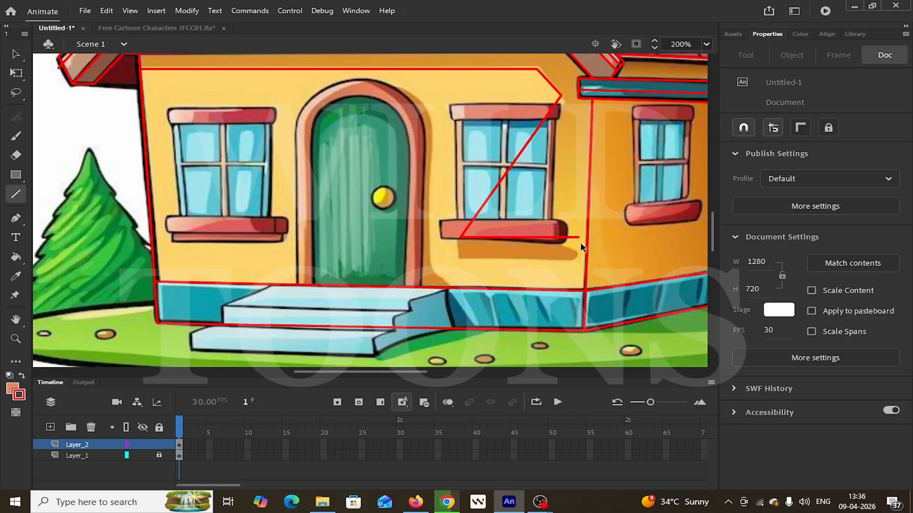
- Trace the wavy light patch on the side wall beside the house corner and delete its overshoots at both ends
scroll(601, 228, up, 2)
drag(594, 283, 433, 235)
key(n)
key(v)
click(471, 351)
shift+click(423, 228)
key(Delete)
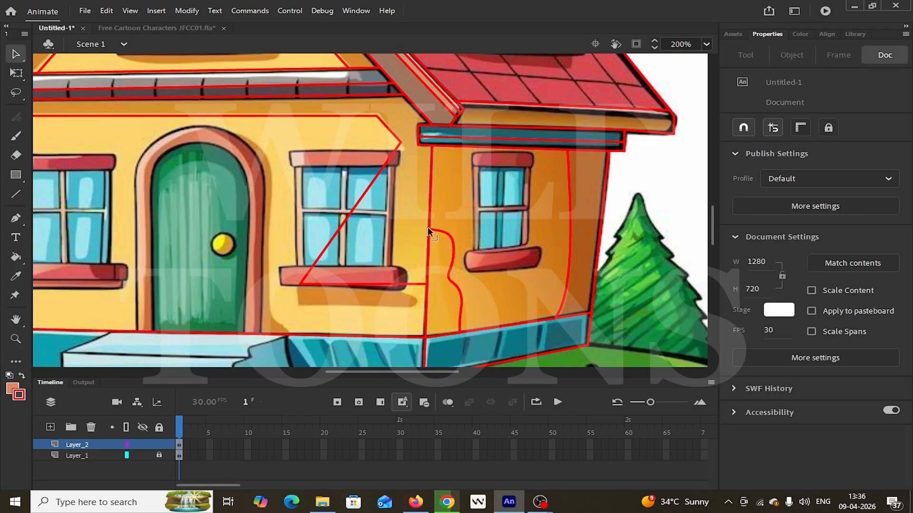
- Duplicate the front base's top edge slightly lower to mark the thin strip along the base
drag(410, 151, 489, 218)
drag(340, 262, 395, 129)
key(ctrl+equal)
drag(357, 363, 480, 237)
key(ctrl+minus)
key(v)
click(479, 209)
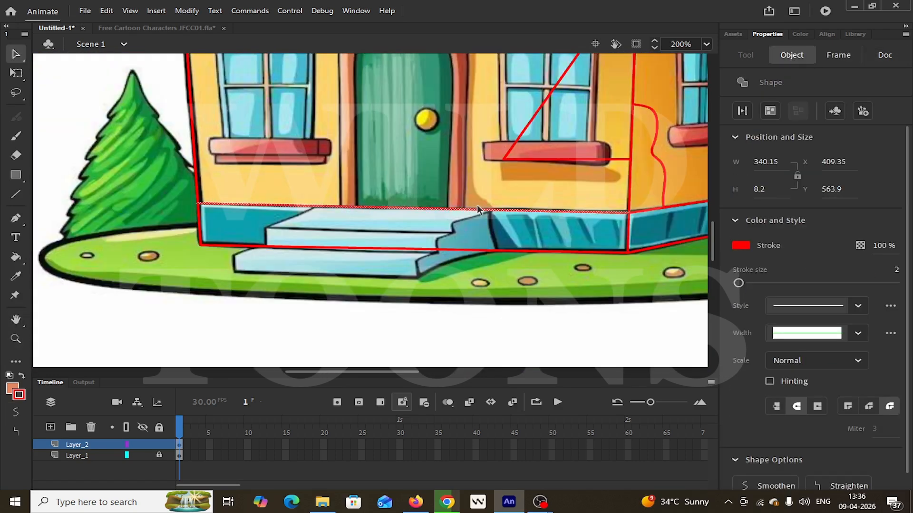
click(483, 229)
drag(226, 213, 355, 198)
- Draw a vertical line just inside the left end of the front base to close its inner panel
key(ctrl+equal)
key(n)
drag(300, 128, 300, 289)
key(v)
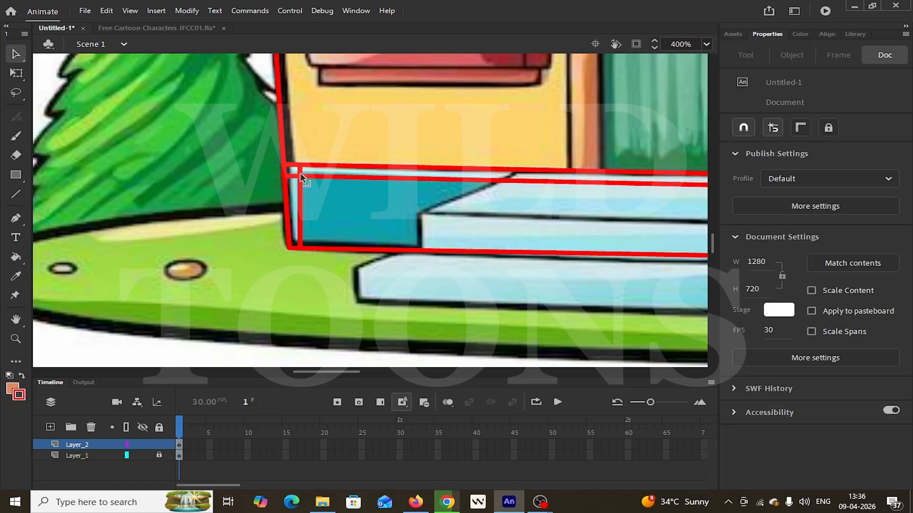
drag(397, 148, 173, 159)
key(ctrl+minus)
- Draw the inner strip line along the side base and a vertical line just inside its outer end
drag(614, 211, 452, 212)
key(ctrl+equal)
key(n)
drag(297, 221, 655, 167)
drag(606, 137, 606, 297)
key(v)
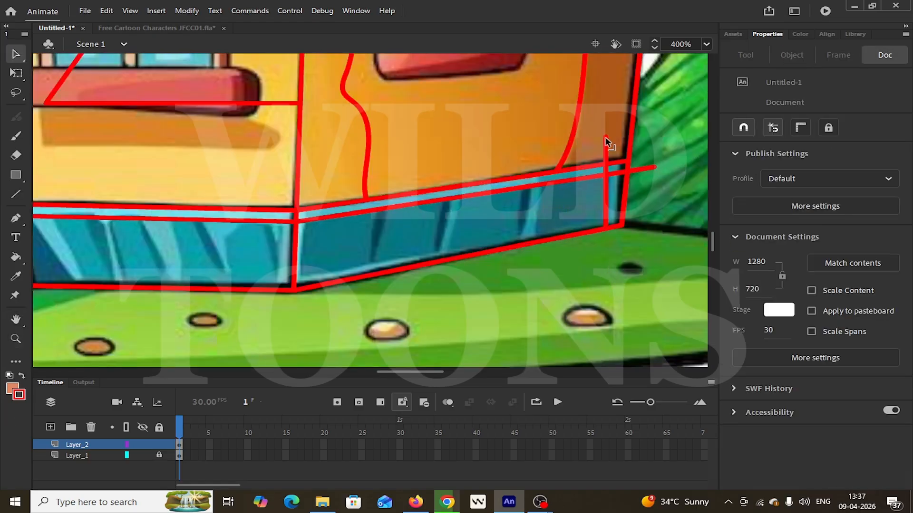
key(ctrl+minus)
drag(436, 179, 705, 217)
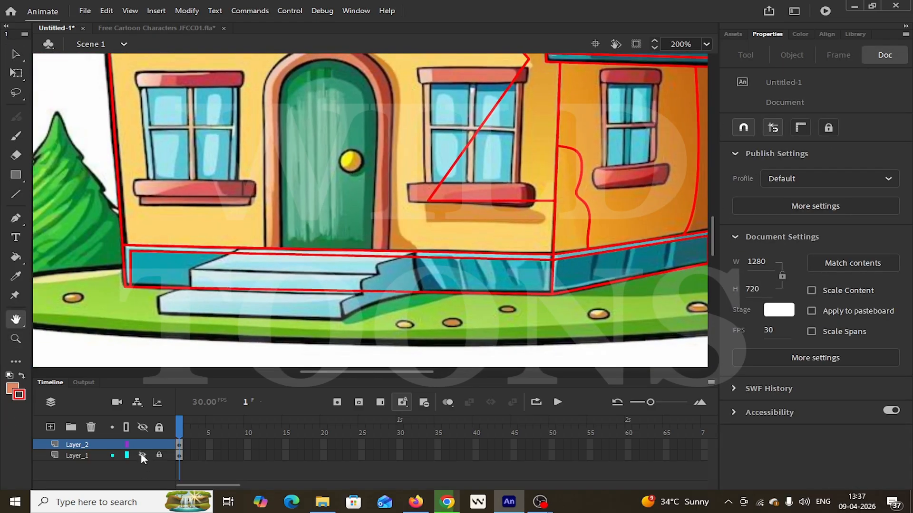
- Fill the shadow band inside the gable with orange sampled from the reference image
drag(292, 77, 291, 267)
drag(366, 119, 337, 95)
drag(473, 343, 493, 143)
drag(505, 175, 506, 312)
key(i)
click(438, 159)
key(k)
click(438, 158)
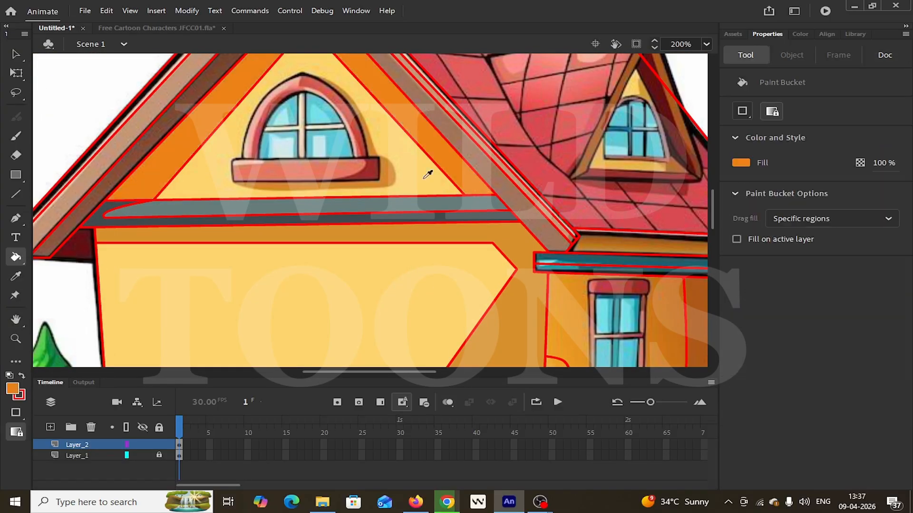
- Fill the gable wall with light yellow and the thin highlight along the roof beam with pale pink
scroll(428, 174, up, 4)
click(463, 220)
ctrl+click(433, 175)
key(k)
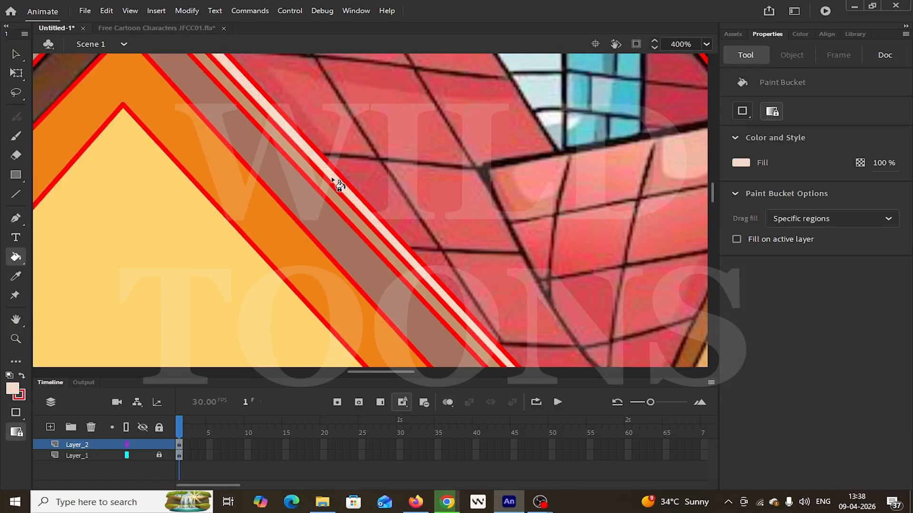
- Sample dark brown for the beam shading and fill the right roof slope with salmon red
key(z)
alt+click(339, 151)
key(i)
click(514, 190)
key(z)
alt+click(596, 255)
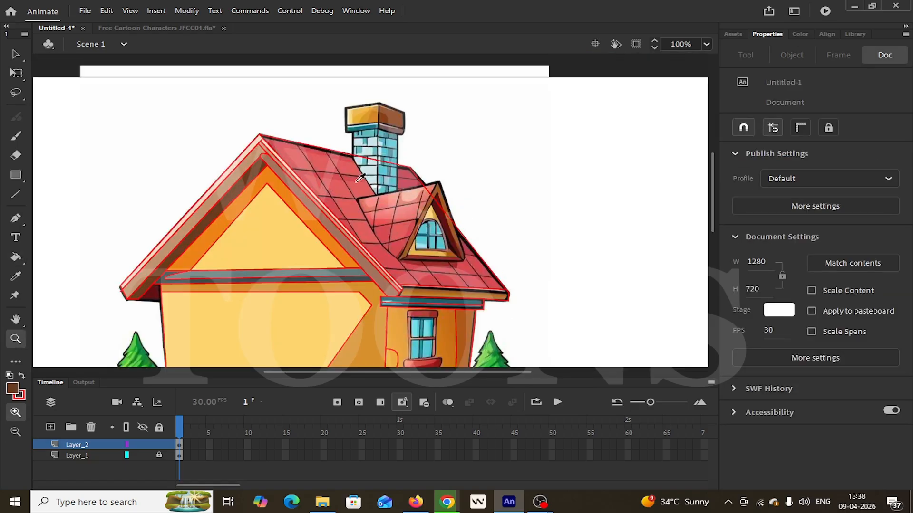
key(k)
click(390, 233)
- Fill the lower strip of the teal trim under the right eave with the darker teal 163E3F
key(z)
click(436, 279)
click(12, 389)
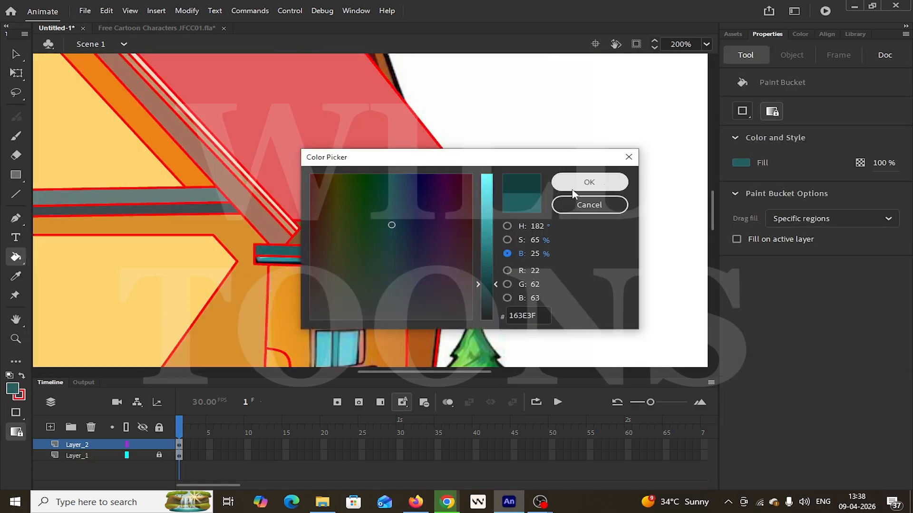
click(577, 188)
click(357, 262)
click(394, 293)
key(ctrl+z)
click(401, 321)
- Join the top of the side wall's shadow line to the trim and fill the outer strip with burnt orange
key(v)
scroll(377, 216, up, 6)
drag(382, 190, 382, 181)
key(k)
click(422, 230)
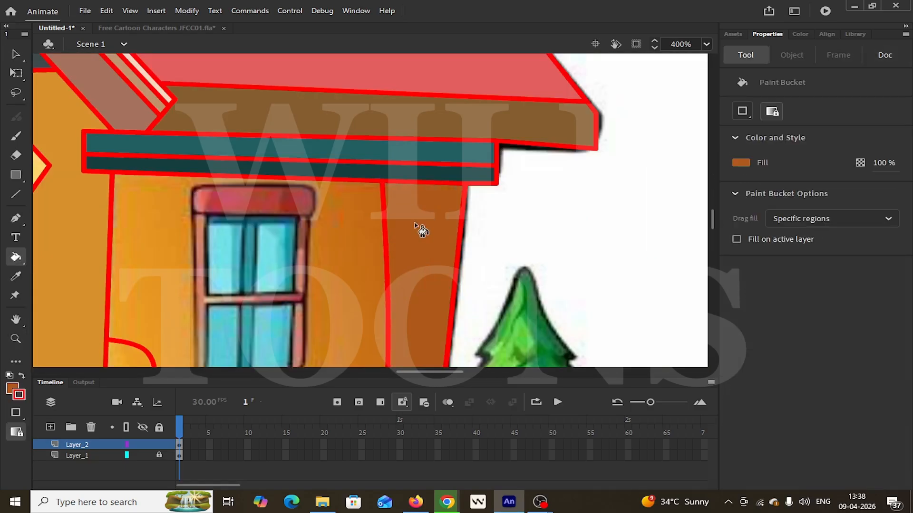
- Fill the side wall dark orange and brush a wavy line inside the yellow-orange patch at its corner
key(z)
alt+click(362, 204)
click(315, 287)
key(y)
drag(377, 145, 434, 145)
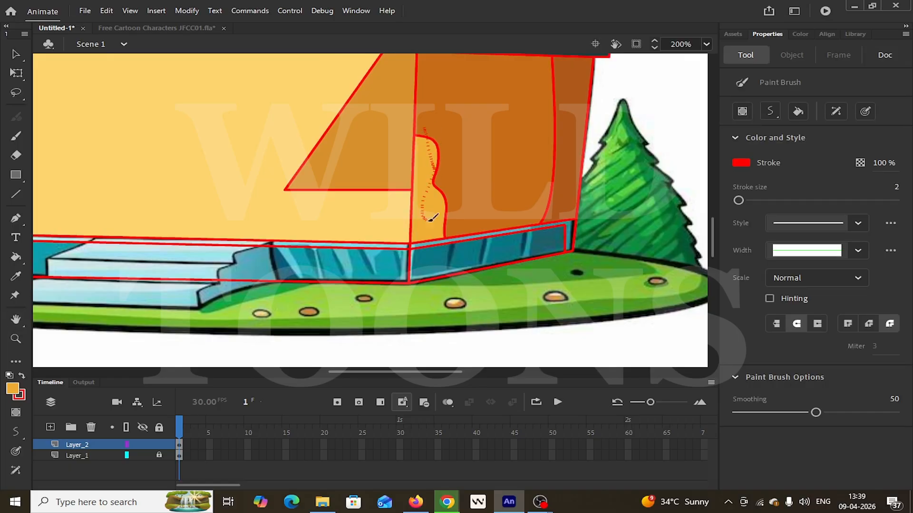
- Fill the inner panels of the front and side base with dark teal sampled from the reference image
key(z)
click(439, 239)
key(i)
click(439, 275)
click(439, 274)
click(317, 287)
key(ctrl+minus)
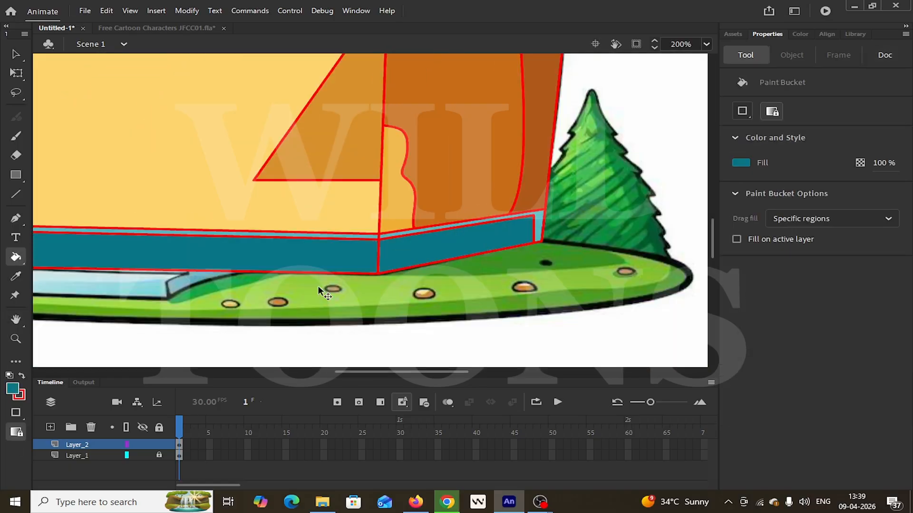
- Remove the red outlines from the whole house drawing and group its shapes
key(ctrl+minus)
key(z)
scroll(373, 210, up, 3)
double_click(165, 353)
click(179, 445)
key(ctrl+minus)
key(ctrl+minus)
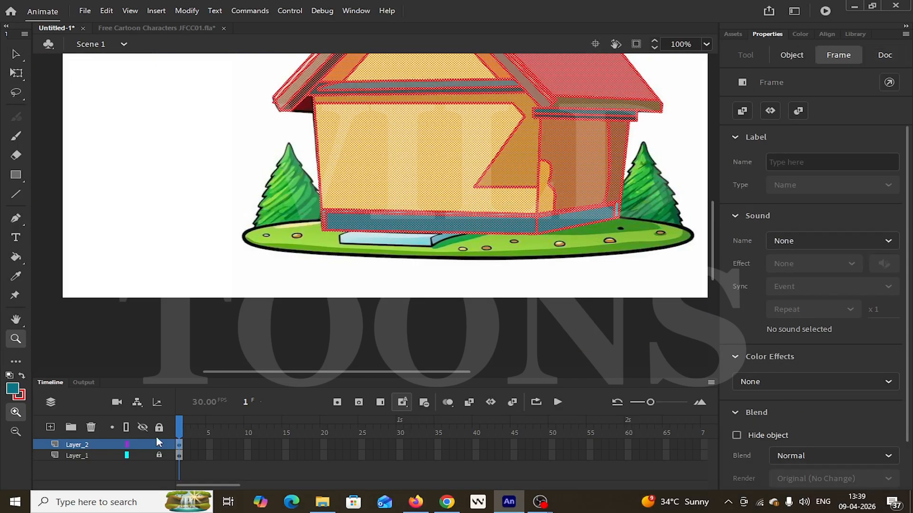
click(20, 396)
click(224, 237)
scroll(403, 266, up, 3)
key(ctrl+g)
click(15, 74)
drag(367, 207, 476, 187)
key(ctrl+z)
- Hide the finished house layer and add a new layer above it
key(v)
drag(575, 141, 477, 175)
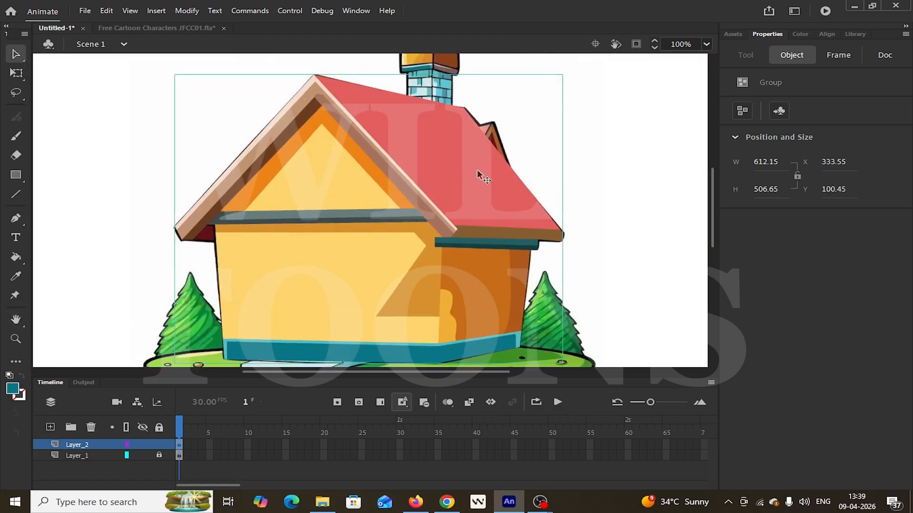
scroll(462, 260, down, 3)
click(143, 445)
click(50, 428)
- Trace the top edge of the front steps and begin the stepped profile at their right side
key(z)
click(305, 131)
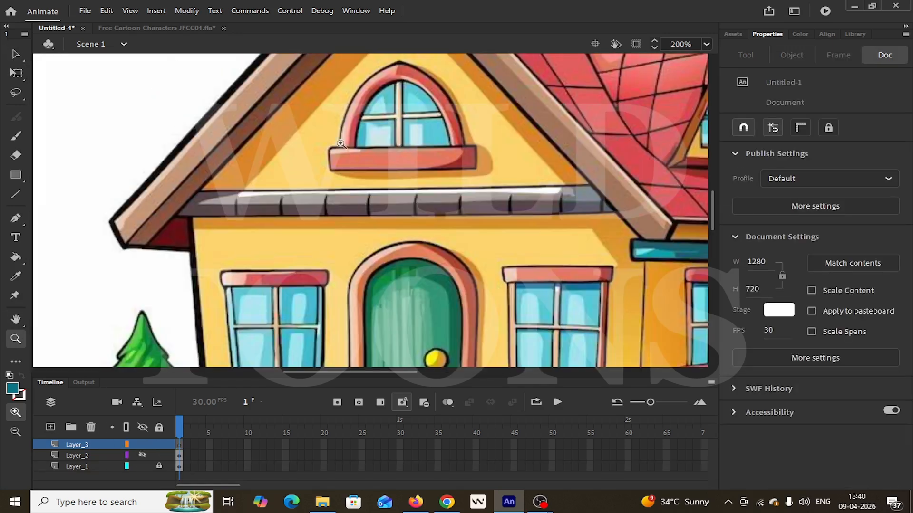
scroll(357, 237, down, 6)
click(393, 251)
key(n)
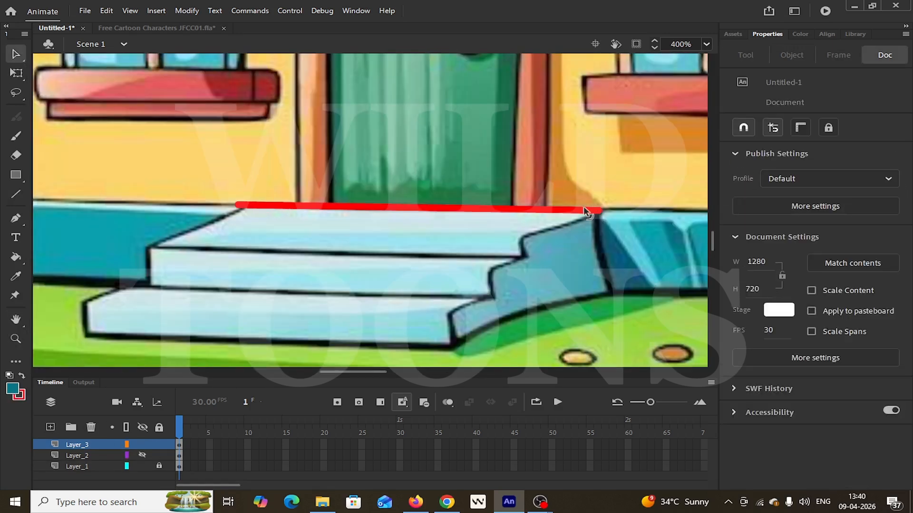
click(583, 206)
key(n)
drag(599, 212, 529, 234)
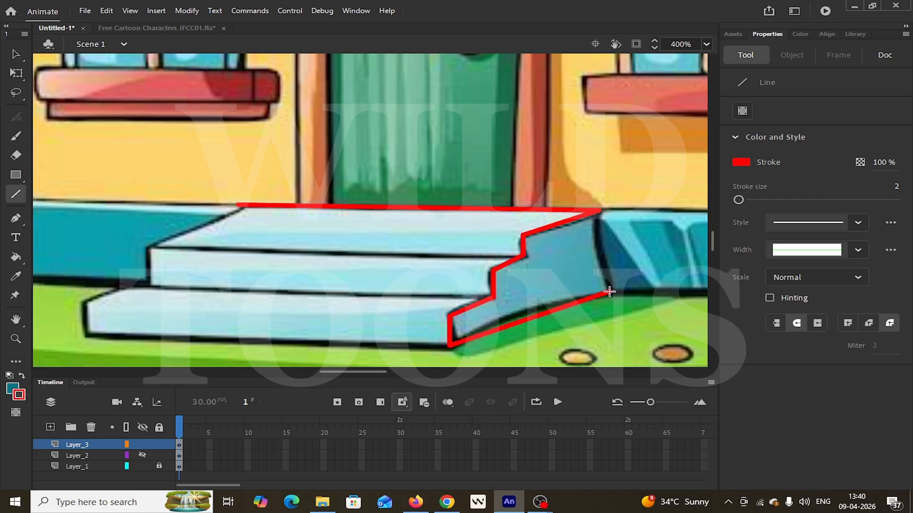
- Close the outline around the front steps and delete the overshoot at the upper left corner
click(282, 196)
key(Delete)
click(242, 207)
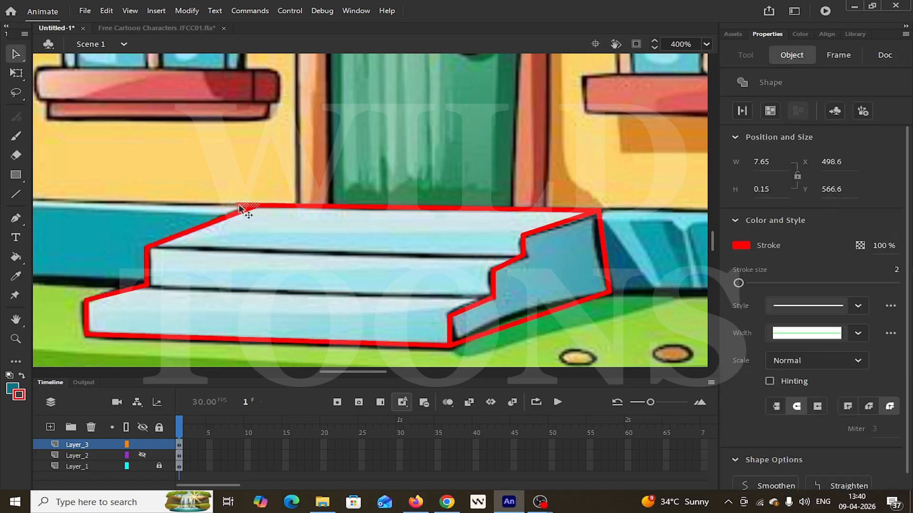
key(Delete)
- Draw the lines separating the three front steps and delete their overshoots at the right side
key(n)
drag(147, 285, 500, 297)
key(v)
click(545, 256)
key(Delete)
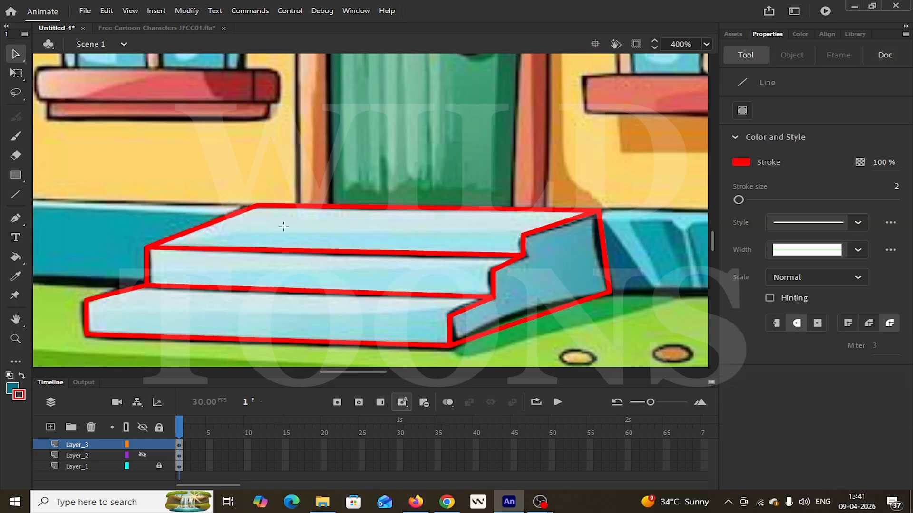
- Draw a line across the top step separating tread from riser and delete its overshoots at both ends
drag(173, 227, 578, 235)
key(v)
click(566, 235)
key(Delete)
click(184, 228)
key(Delete)
- Divide the middle and bottom steps into tread and riser with lines and delete the overshoots
key(n)
drag(126, 275, 553, 268)
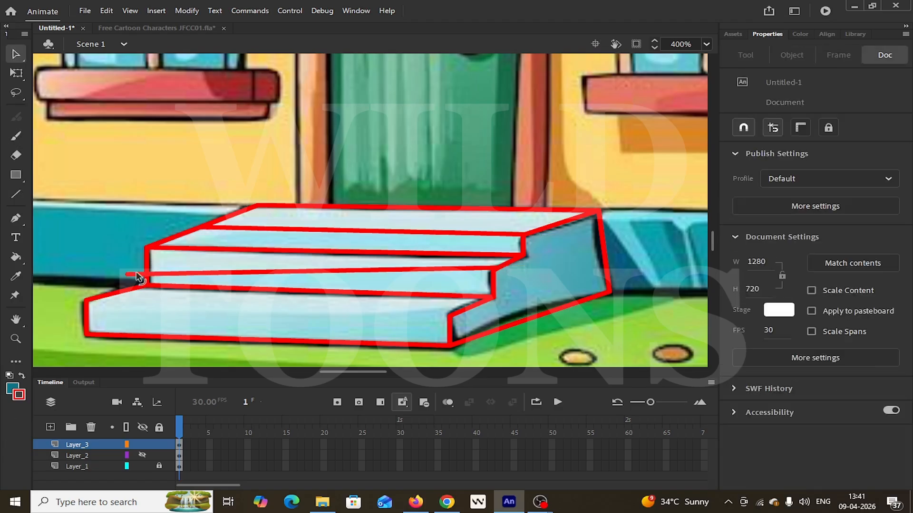
click(507, 315)
key(Delete)
click(78, 314)
key(Delete)
- Fill the step treads with pale mint C1E8DF and choose a slightly darker shade of it for the risers
key(k)
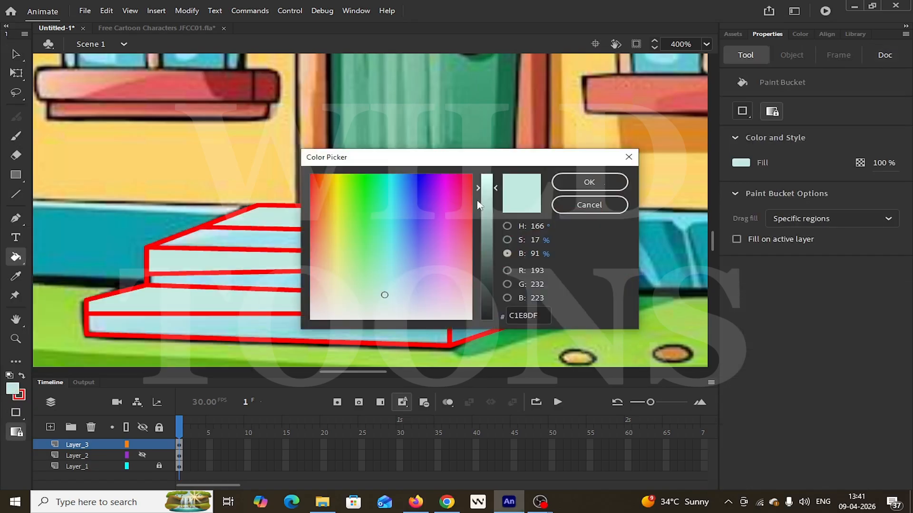
click(591, 181)
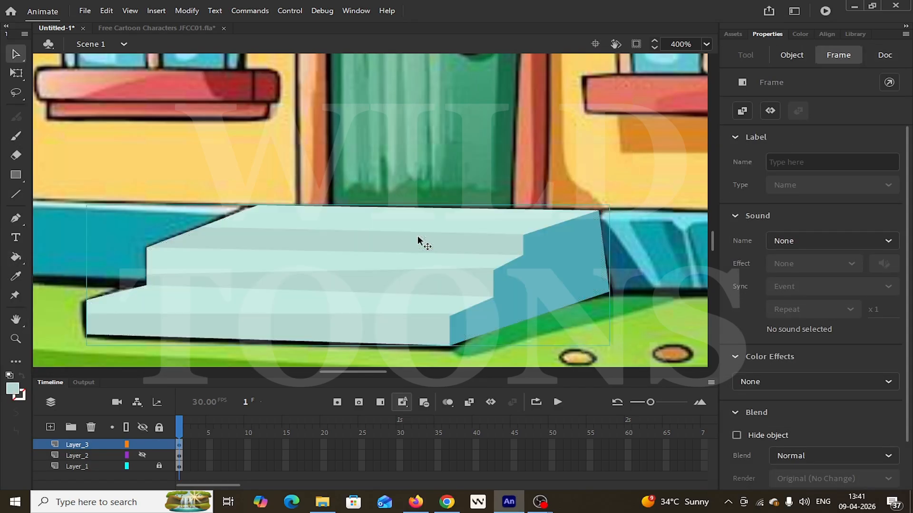
- Trace the outer arch of the door frame from its left side over the top, bending the lines to the curve
scroll(420, 243, down, 2)
scroll(511, 172, up, 5)
scroll(511, 172, up, 6)
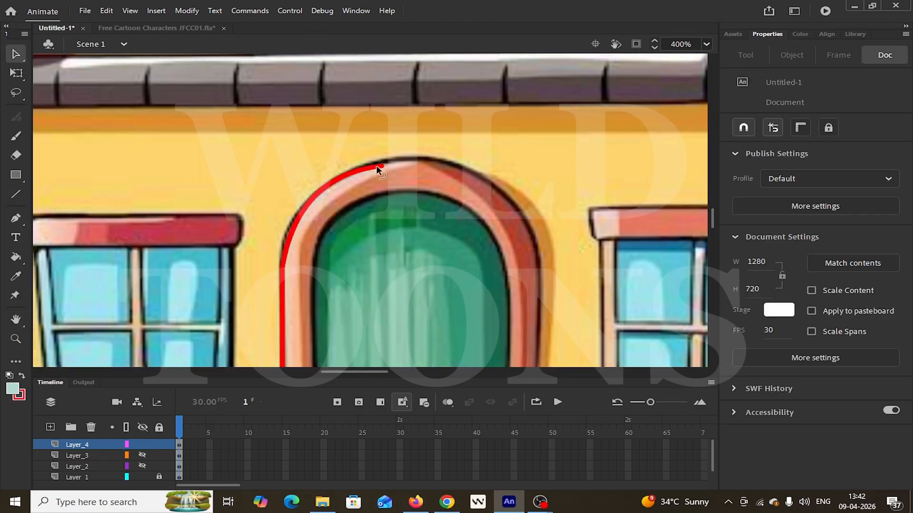
key(n)
drag(383, 164, 536, 240)
key(v)
mouse_move(460, 202)
mouse_down()
mouse_move(487, 178)
mouse_move(524, 94)
mouse_up()
- Trace the right side of the outer door frame, close it with a bottom line and delete the overshoots at the corners
key(n)
drag(526, 146, 523, 249)
key(v)
scroll(547, 228, down, 5)
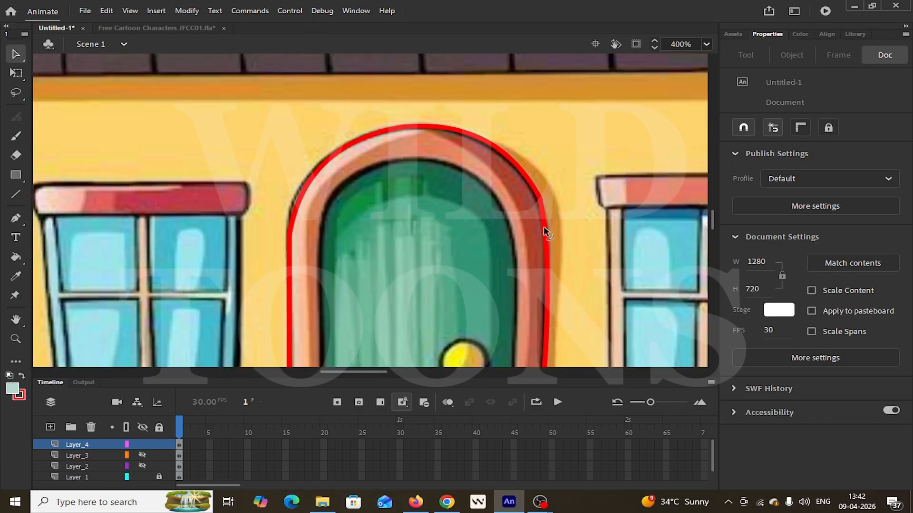
key(n)
drag(518, 259, 265, 260)
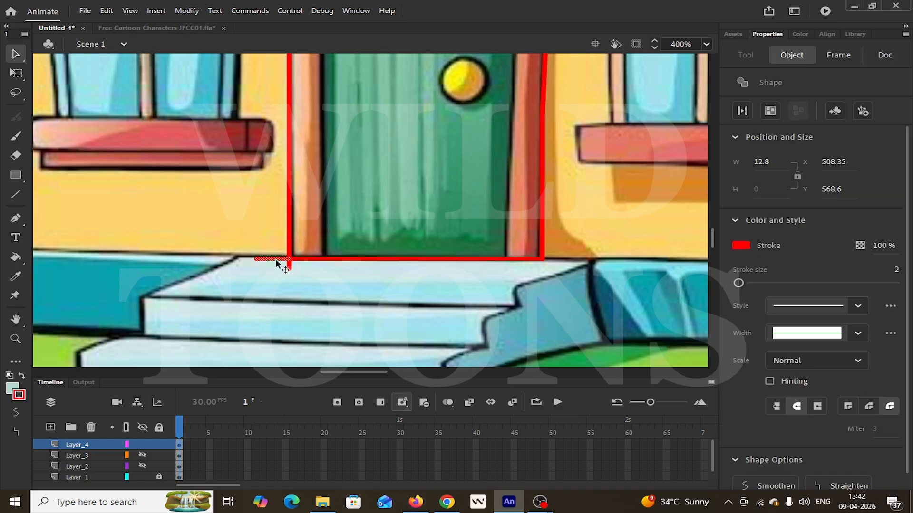
key(v)
- Trace the inner edge of the door frame around the green door, bending the lines to follow the arch and both sides
scroll(369, 276, up, 5)
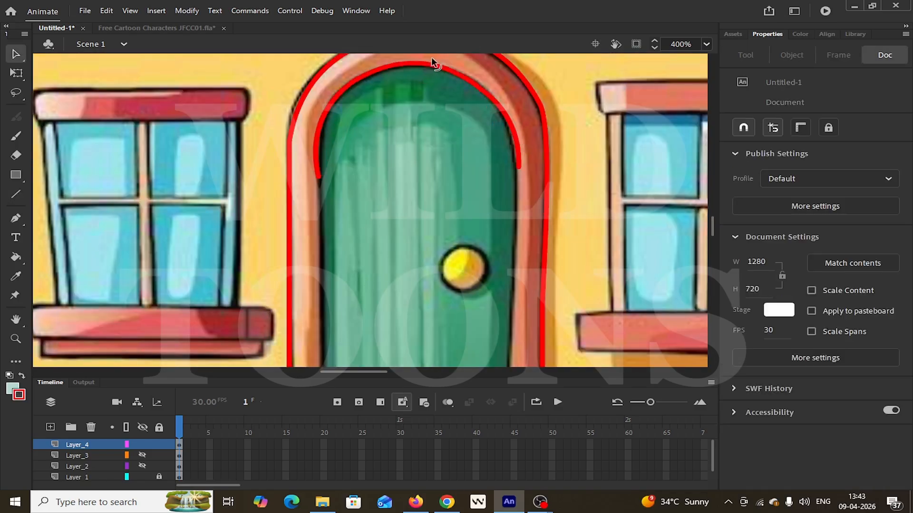
drag(379, 69, 377, 66)
mouse_move(348, 178)
mouse_down()
mouse_move(407, 110)
mouse_move(418, 361)
mouse_up()
key(n)
drag(611, 83, 600, 358)
key(v)
drag(571, 285, 562, 198)
drag(499, 71, 499, 356)
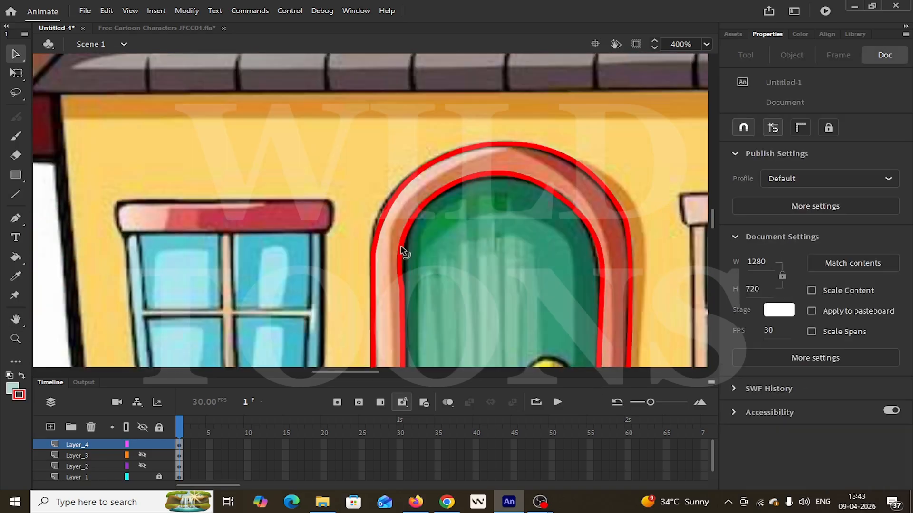
- Trace the highlight edge up the left side of the door frame between its outer and inner outlines
drag(426, 354, 401, 236)
key(n)
drag(359, 298, 362, 57)
key(v)
drag(373, 85, 379, 277)
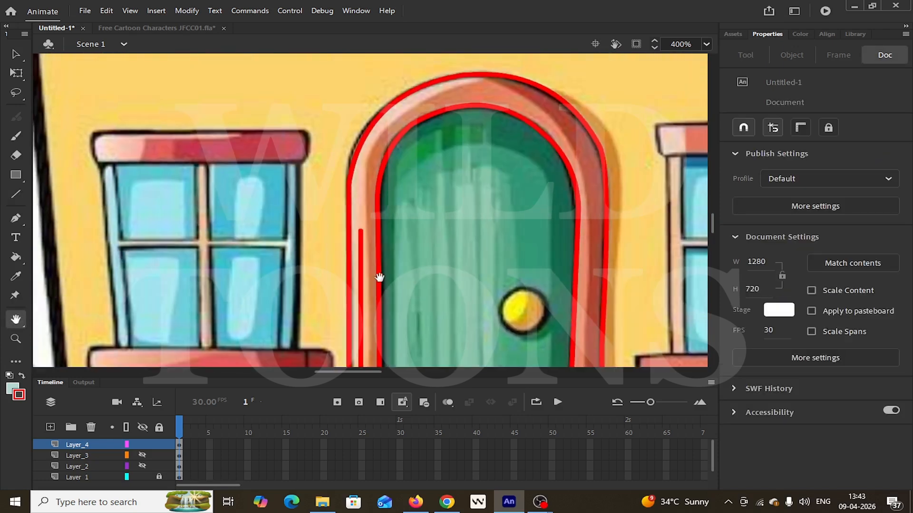
drag(366, 228, 367, 171)
- Continue the frame's highlight edge over the curve to the top of the arch and delete the overshoot
key(n)
mouse_move(367, 171)
mouse_down()
mouse_move(387, 130)
mouse_move(555, 55)
mouse_up()
key(n)
key(v)
click(520, 68)
key(Delete)
- Trace the shadow edge from the arch top down the right side of the door frame and delete the overshoots at both ends
drag(524, 128, 409, 133)
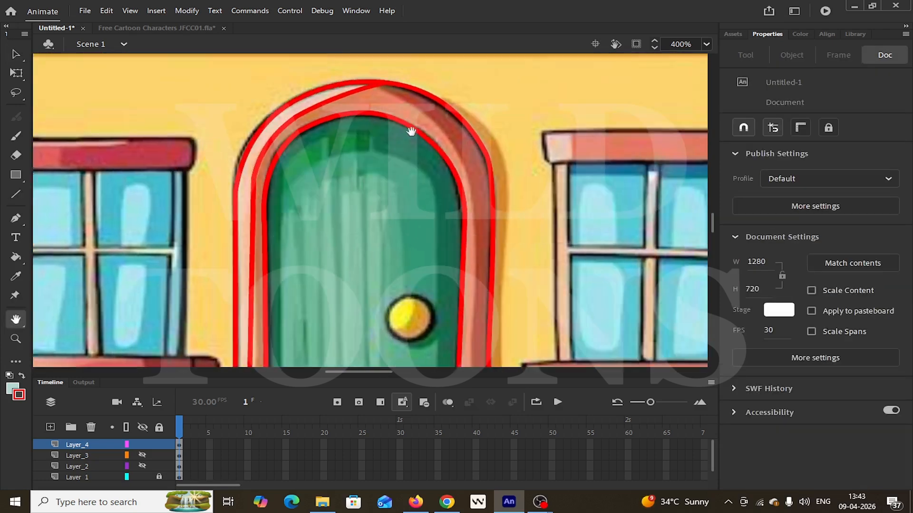
key(n)
mouse_move(327, 76)
mouse_down()
mouse_move(464, 152)
mouse_move(520, 70)
mouse_up()
key(n)
drag(520, 70, 553, 79)
drag(554, 59, 587, 127)
drag(573, 278, 593, 142)
click(578, 244)
key(Delete)
scroll(440, 187, up, 8)
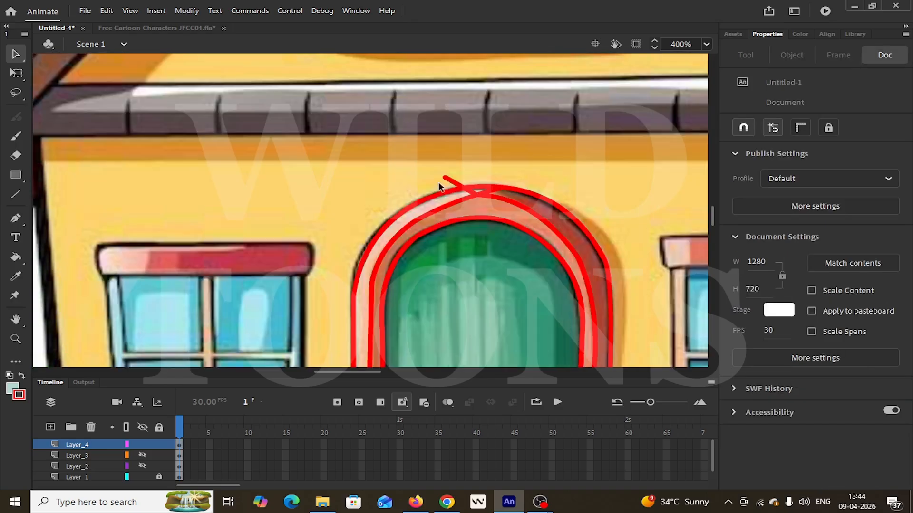
click(443, 183)
key(Delete)
- Paint a wavy red shading line across the bottom of the green door and delete its overshoot beyond the frame
key(ctrl+minus)
scroll(469, 192, down, 2)
key(ctrl+equal)
mouse_move(577, 233)
mouse_down()
mouse_move(522, 204)
mouse_move(510, 120)
mouse_up()
key(y)
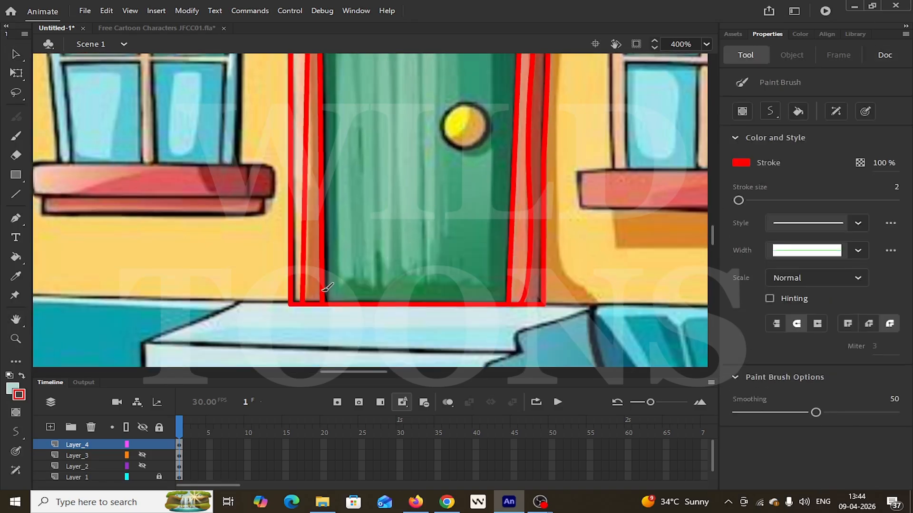
drag(325, 288, 526, 266)
key(v)
click(522, 268)
key(Delete)
- Trace the shading edge across the upper part of the green door, bending the lines parallel to the arch
key(n)
scroll(321, 286, up, 8)
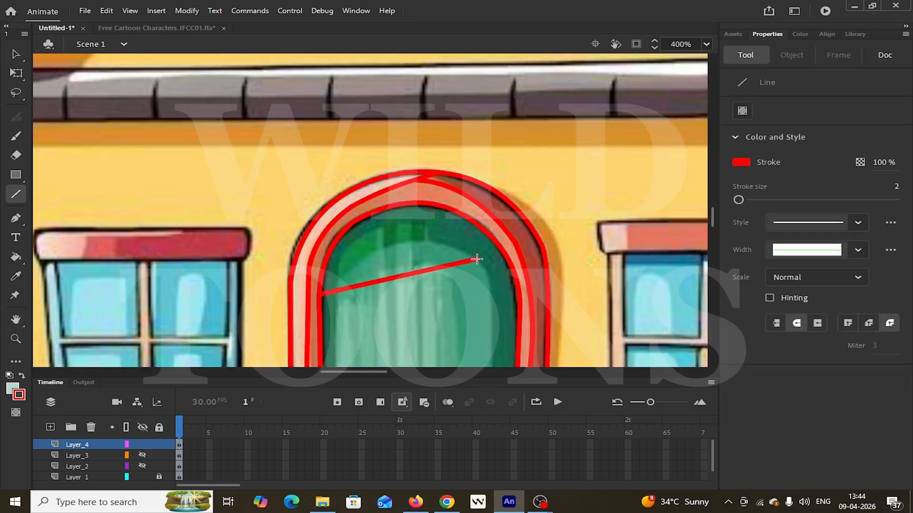
key(v)
drag(404, 276, 412, 240)
drag(448, 285, 530, 188)
key(n)
drag(557, 162, 569, 201)
key(v)
drag(563, 182, 571, 188)
- Extend the door's shading edge down its right side to the wavy line and delete the overshoot
key(n)
mouse_move(573, 228)
mouse_down()
mouse_move(578, 170)
mouse_move(569, 371)
mouse_up()
mouse_move(572, 360)
mouse_down()
mouse_move(585, 198)
mouse_move(591, 291)
mouse_up()
key(v)
click(589, 259)
key(Delete)
scroll(546, 242, down, 6)
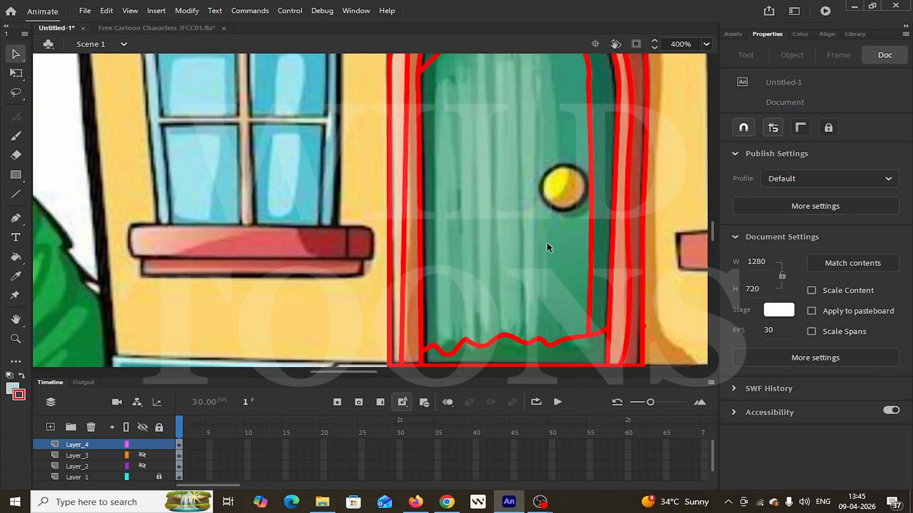
- Trace the shading edge along the left side of the green door down to the wavy line and delete the overshoot
key(n)
drag(436, 258, 442, 57)
drag(462, 118, 418, 327)
key(v)
mouse_move(401, 205)
mouse_down()
mouse_move(398, 163)
mouse_move(387, 168)
mouse_up()
scroll(407, 190, down, 2)
click(395, 294)
key(Delete)
- Delete the overshooting line ends near the top of the door and fit the upper shading edge to the arch
scroll(509, 331, up, 5)
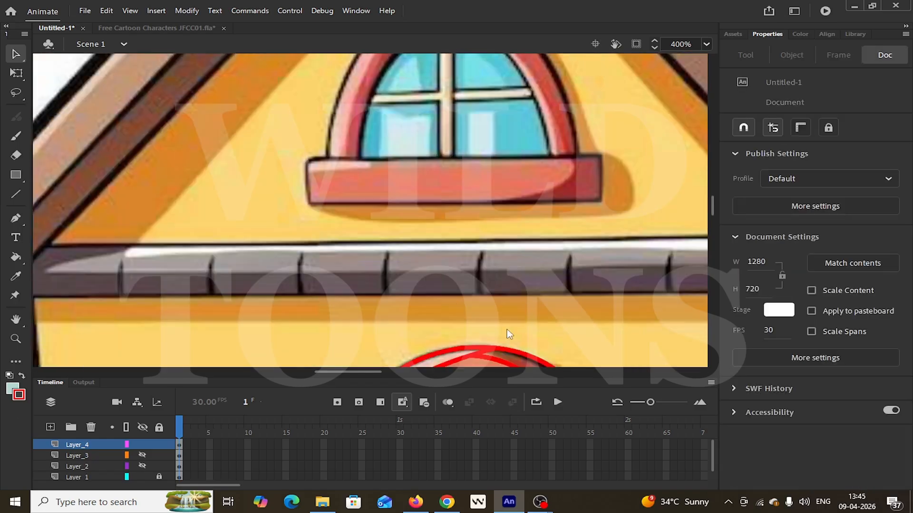
scroll(510, 330, down, 2)
click(516, 210)
click(542, 212)
key(Delete)
scroll(485, 229, down, 4)
drag(483, 241, 457, 216)
- Trace the innermost highlight edge of the door over its top and down the right side to the wavy line
key(n)
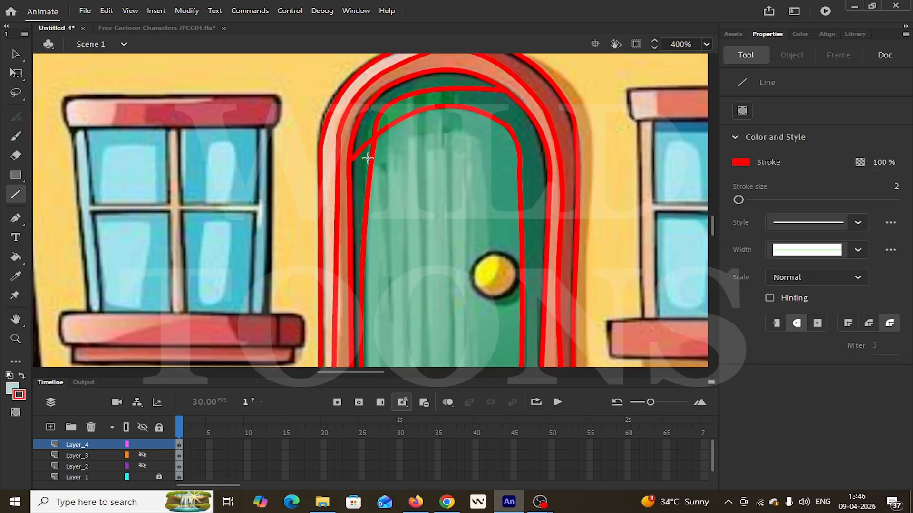
drag(372, 162, 474, 138)
key(v)
mouse_move(423, 150)
mouse_down()
mouse_move(425, 128)
mouse_move(466, 352)
mouse_up()
key(v)
drag(498, 162, 516, 137)
scroll(523, 214, up, 5)
- Draw two long, nearly parallel lines over the left window and bend them into a narrow plank-groove sliver
key(n)
drag(285, 92, 299, 366)
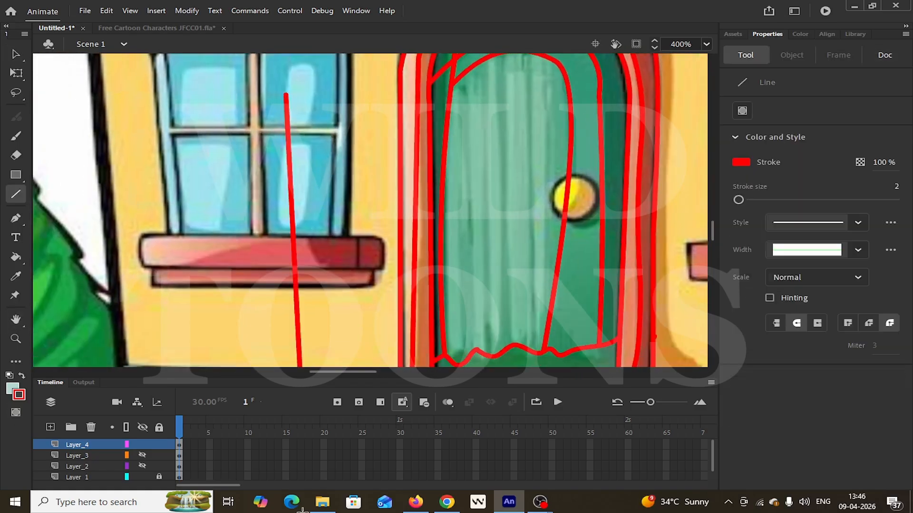
key(v)
drag(394, 194, 383, 198)
key(n)
drag(407, 56, 398, 302)
key(v)
drag(399, 190, 389, 192)
scroll(400, 234, up, 3)
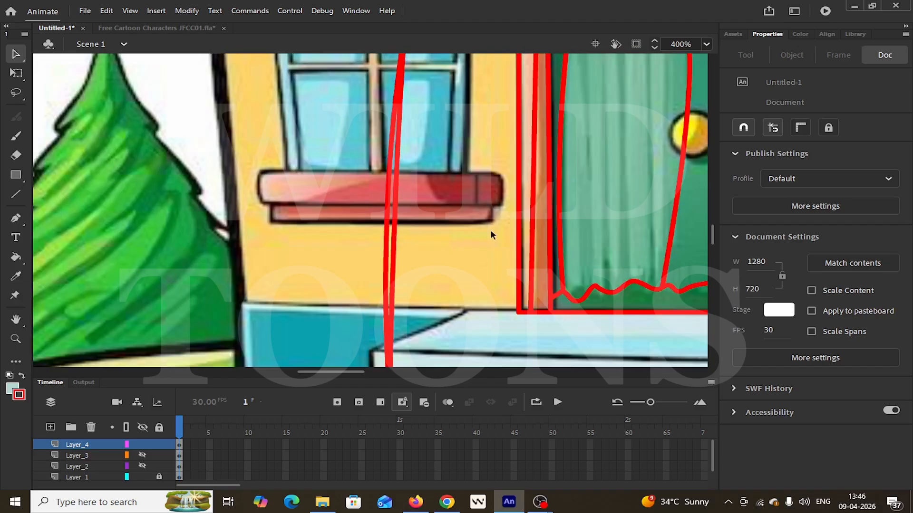
- Fill the door frame bands with their sampled highlight, salmon and dark red colours, and the door's outer band with dark green
drag(493, 230, 241, 358)
key(i)
click(521, 160)
scroll(520, 159, up, 3)
key(i)
click(356, 133)
scroll(354, 136, down, 3)
click(306, 164)
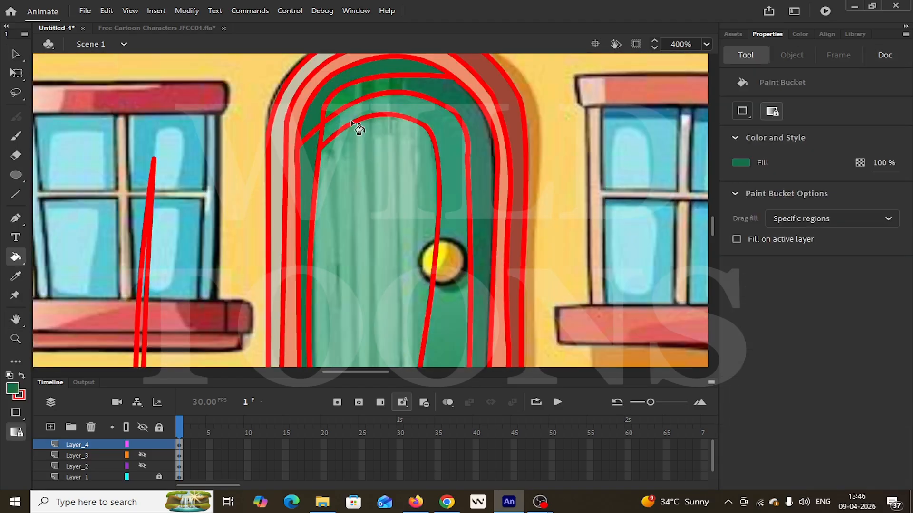
- Fill the remaining door regions with sampled greens, using the palest green for the central highlight
key(i)
click(414, 110)
scroll(414, 140, down, 3)
click(414, 141)
click(409, 247)
key(v)
key(ctrl+a)
scroll(250, 297, up, 6)
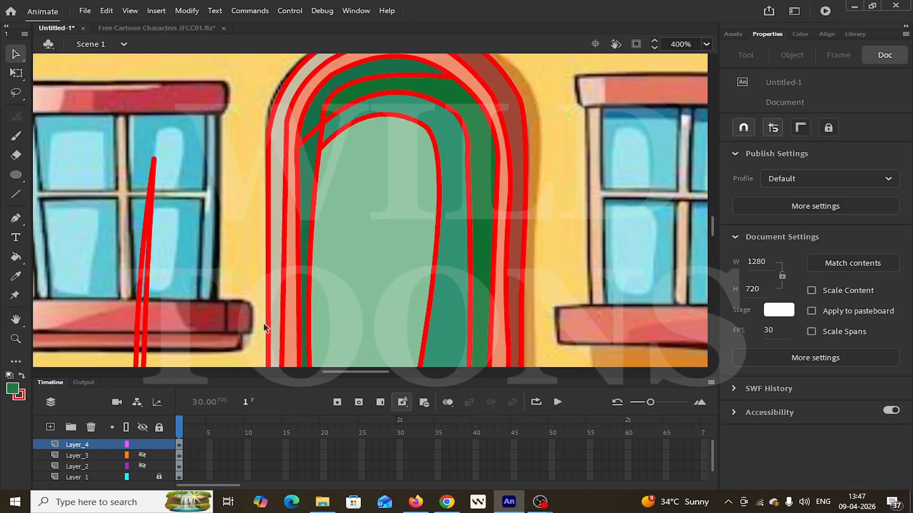
- Fill the narrow groove sliver with a muted green, delete its red outlines and group it
key(i)
click(589, 181)
click(144, 310)
key(v)
double_click(139, 301)
key(Delete)
key(ctrl+g)
key(ctrl+minus)
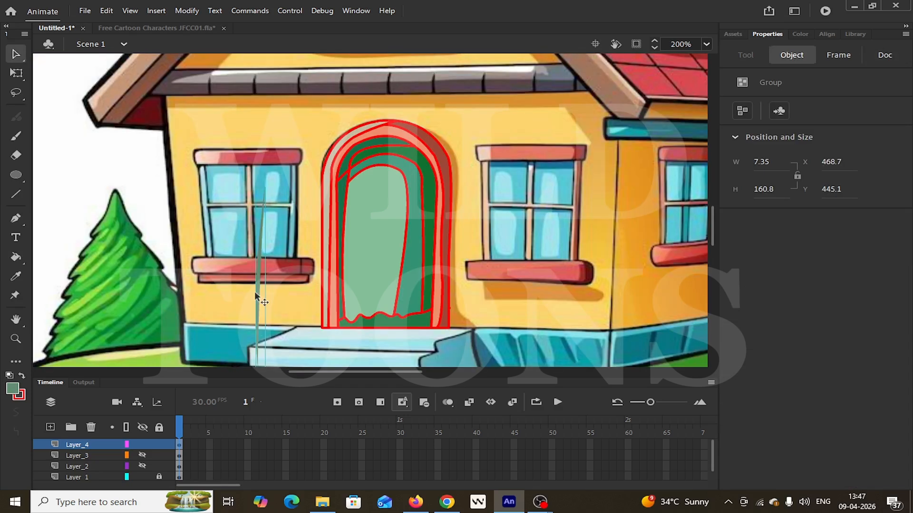
- Remove the red outlines from the filled door artwork and group it
click(84, 445)
click(22, 398)
click(222, 238)
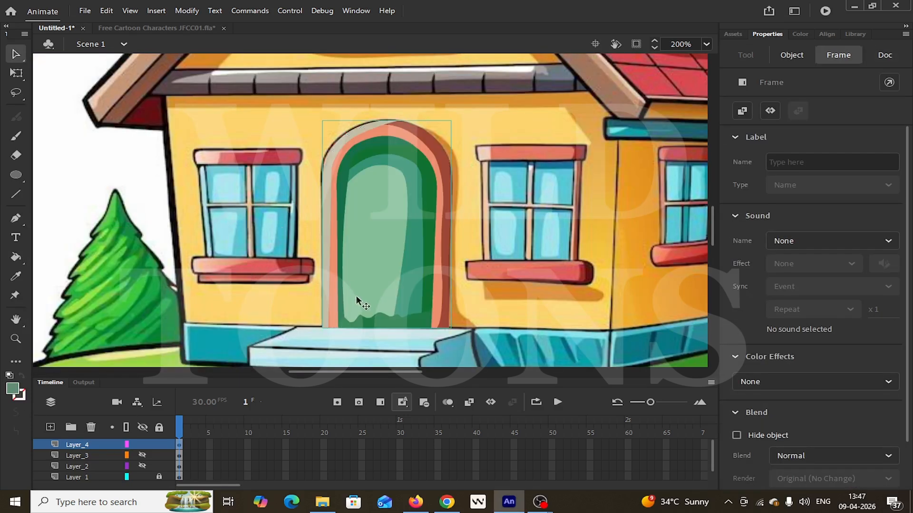
- Hide Layer_4, add a new layer above it and paste the groove sliver there over the door
click(142, 445)
click(50, 427)
click(288, 333)
key(ctrl+v)
key(z)
click(384, 261)
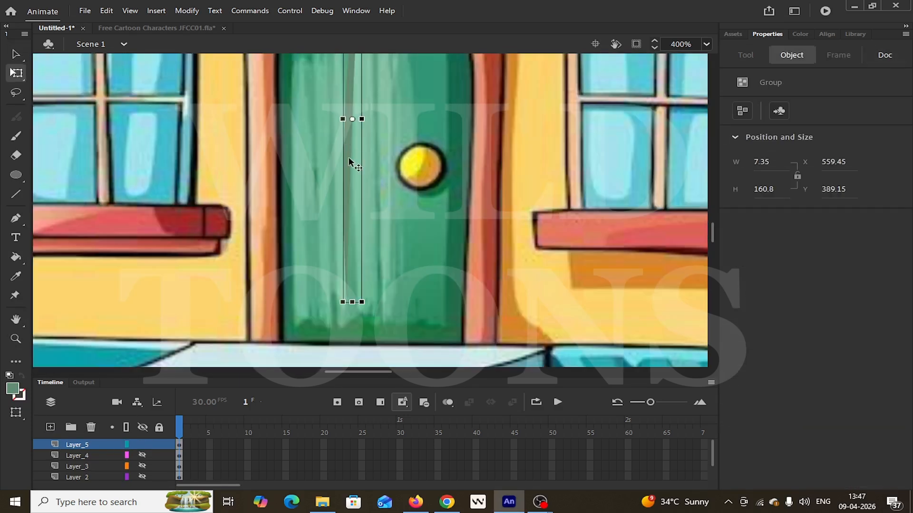
- Open the sliver group for editing and reshape the sliver to follow the plank groove on the left part of the door
double_click(348, 158)
scroll(315, 163, up, 3)
scroll(304, 332, down, 3)
scroll(335, 83, up, 2)
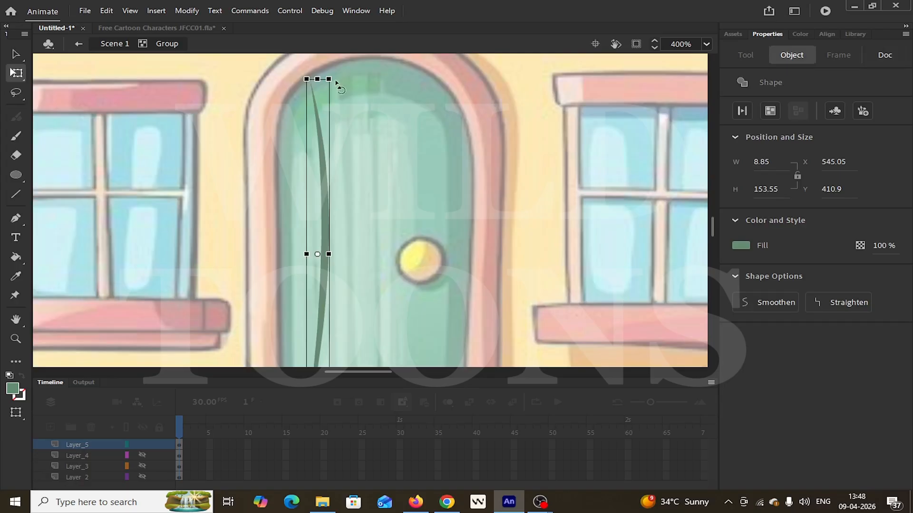
click(318, 274)
key(v)
mouse_move(371, 209)
mouse_down()
mouse_move(322, 256)
mouse_move(348, 238)
mouse_up()
- Return to the main scene, duplicate the groove sliver across the door and adjust the copy to the next plank line
click(290, 242)
scroll(347, 233, down, 2)
alt+drag(346, 225, 428, 223)
key(q)
scroll(430, 221, up, 6)
drag(445, 225, 437, 226)
- Leave the groove group, set the fill to red and try a borderless oval over the doorknob
click(392, 209)
click(414, 143)
scroll(215, 259, down, 8)
scroll(526, 204, up, 10)
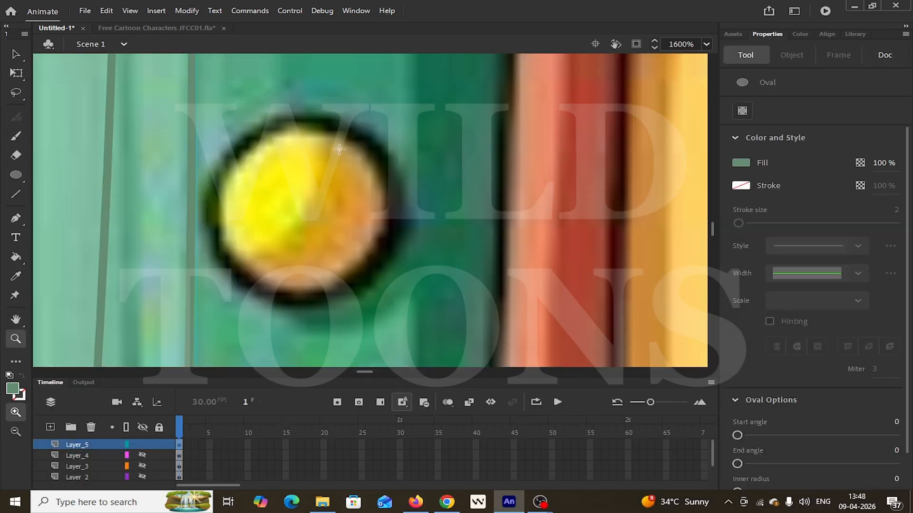
click(12, 388)
click(67, 301)
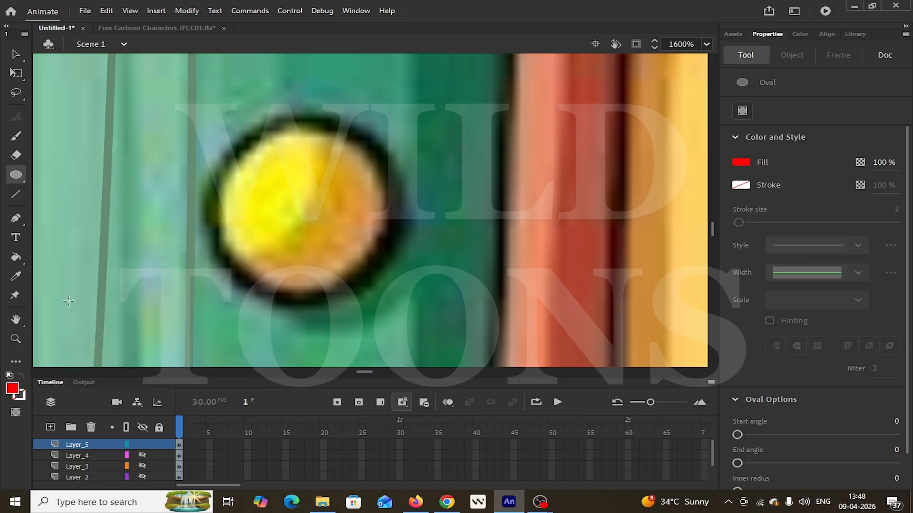
drag(206, 138, 373, 289)
key(ctrl+z)
- Draw a red oval with a black outline over the doorknob and group it for editing
click(20, 396)
click(66, 258)
drag(215, 130, 402, 307)
key(v)
click(309, 229)
double_click(309, 230)
key(ctrl+g)
double_click(309, 230)
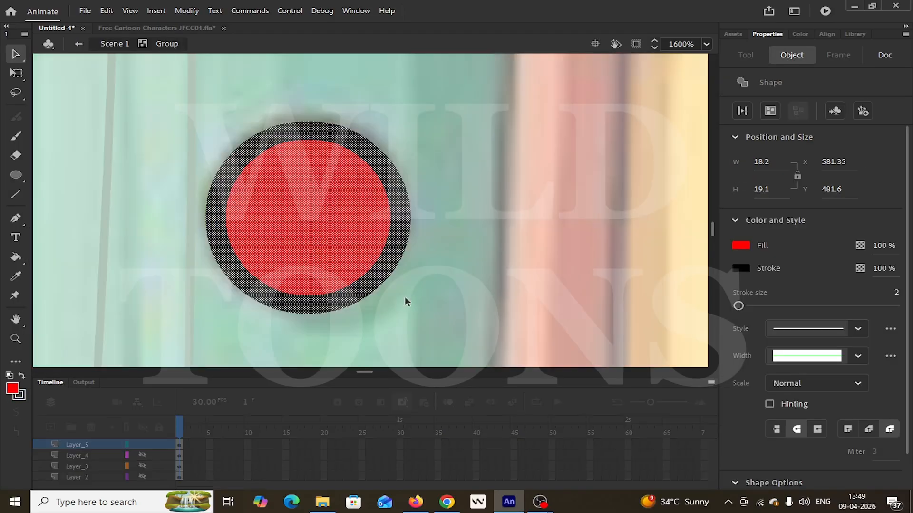
- Fill the knob oval yellow and scale a copy of its outline down to form a smaller ring inside it
click(405, 298)
click(328, 252)
click(12, 389)
click(228, 297)
click(286, 302)
drag(409, 121, 377, 152)
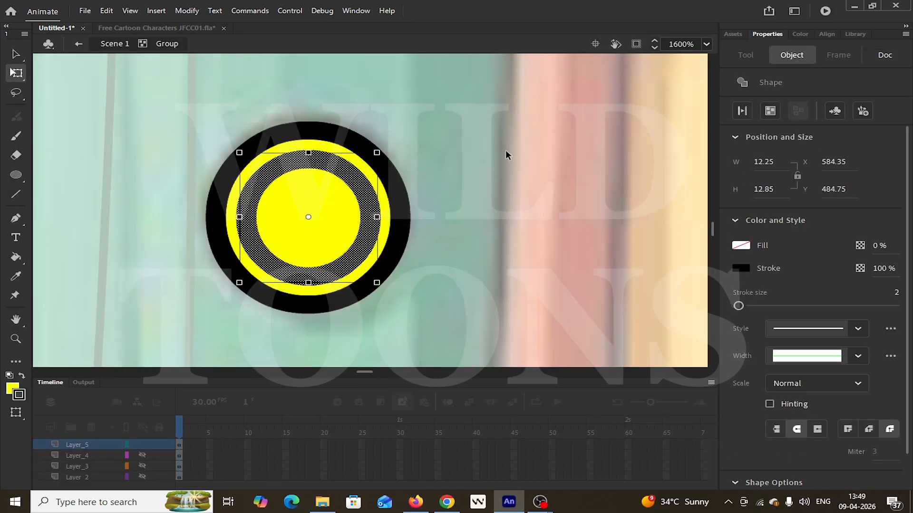
- Fill the band between the two knob outlines with a darker yellow
click(505, 150)
key(k)
click(12, 389)
click(245, 236)
click(590, 182)
click(380, 187)
- Delete the outer and inner black outlines of the doorknob
drag(495, 179, 495, 210)
key(v)
click(403, 199)
key(Delete)
click(371, 205)
key(Delete)
- Brush a curved dividing line across the knob's inner circle and fill the part below it with dark yellow shading
key(n)
click(16, 388)
click(245, 236)
click(590, 181)
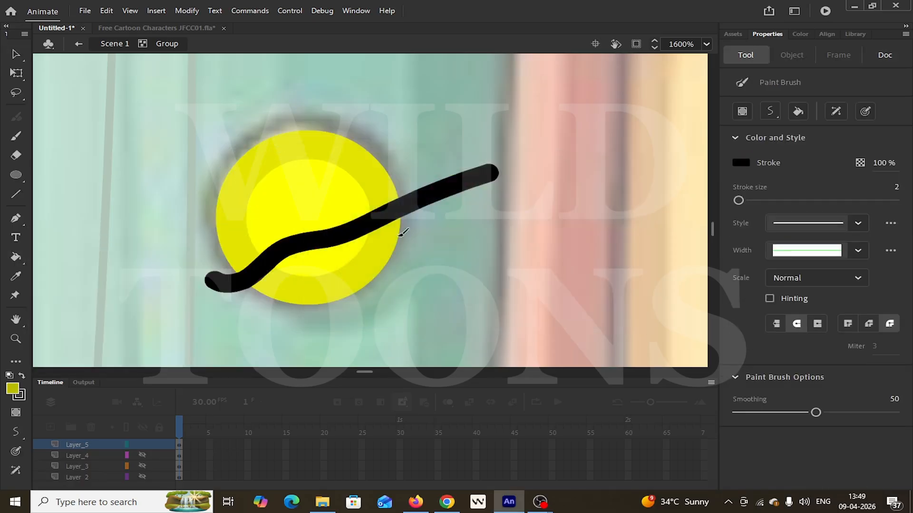
key(k)
click(325, 262)
key(v)
double_click(447, 193)
- Show the hidden artwork layers and examine the door and knob against the whole house
scroll(142, 461, down, 2)
click(142, 466)
click(142, 455)
click(142, 445)
scroll(143, 452, up, 2)
click(142, 455)
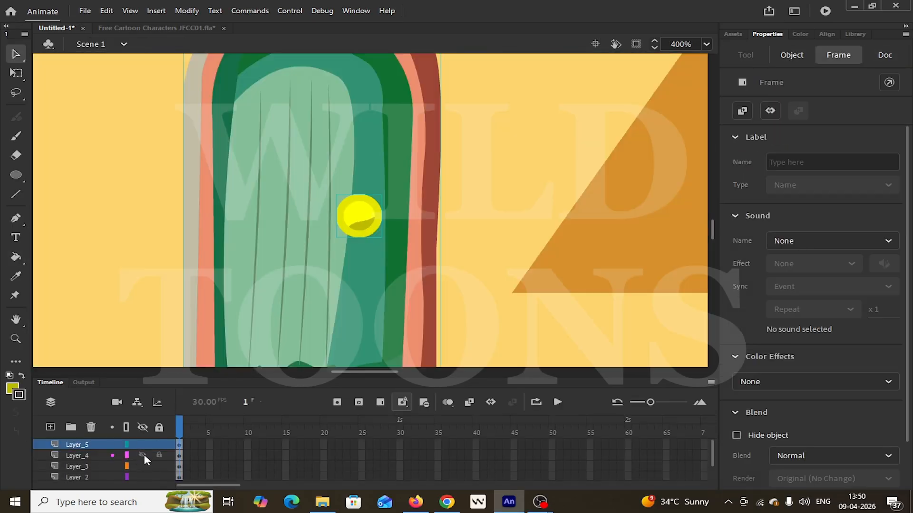
key(ctrl+minus)
key(ctrl+minus)
key(ctrl+minus)
key(z)
click(100, 245)
scroll(393, 220, up, 3)
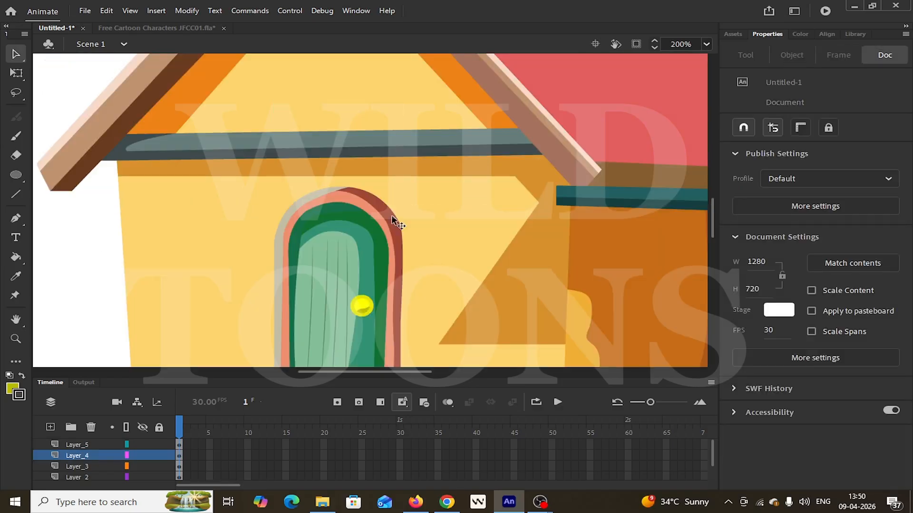
- Make Layer_5 the working layer and hide the finished artwork layers to expose the reference
key(ctrl+1)
click(95, 451)
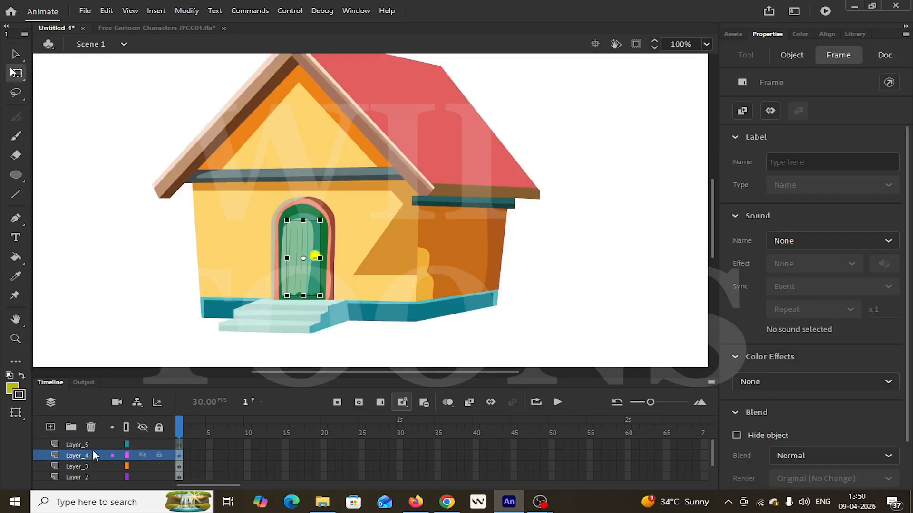
key(q)
click(114, 445)
click(142, 466)
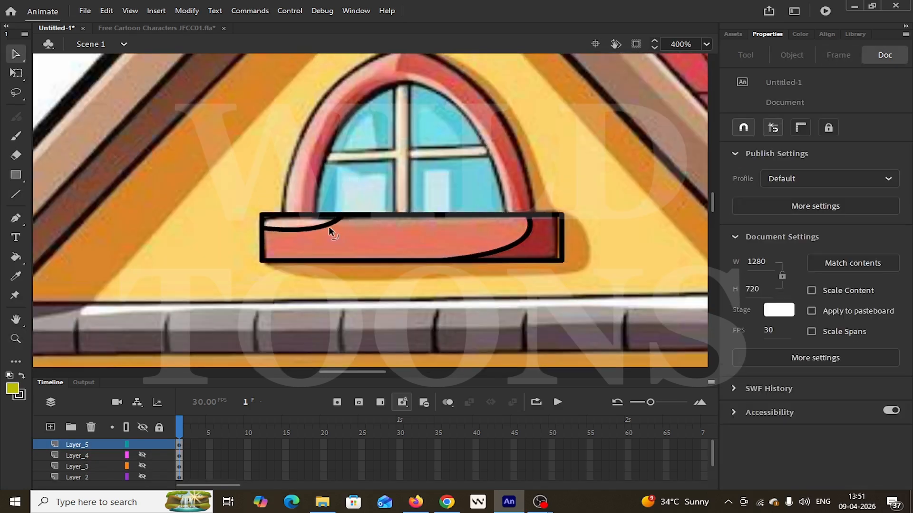
- Bend the inner arch line to the gable window's glass edge and trace a curved shading line along the frame's left side
scroll(309, 205, up, 3)
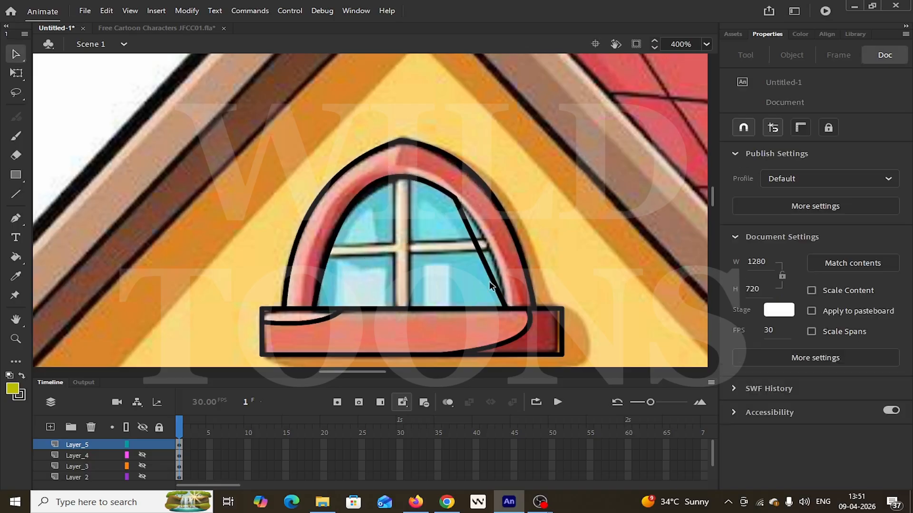
drag(481, 252, 492, 247)
drag(427, 222, 497, 229)
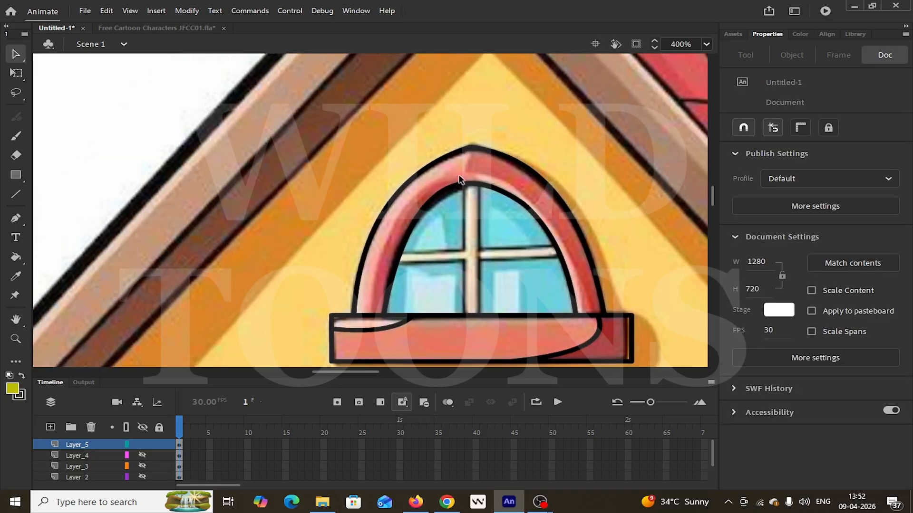
key(n)
drag(369, 313, 416, 196)
key(v)
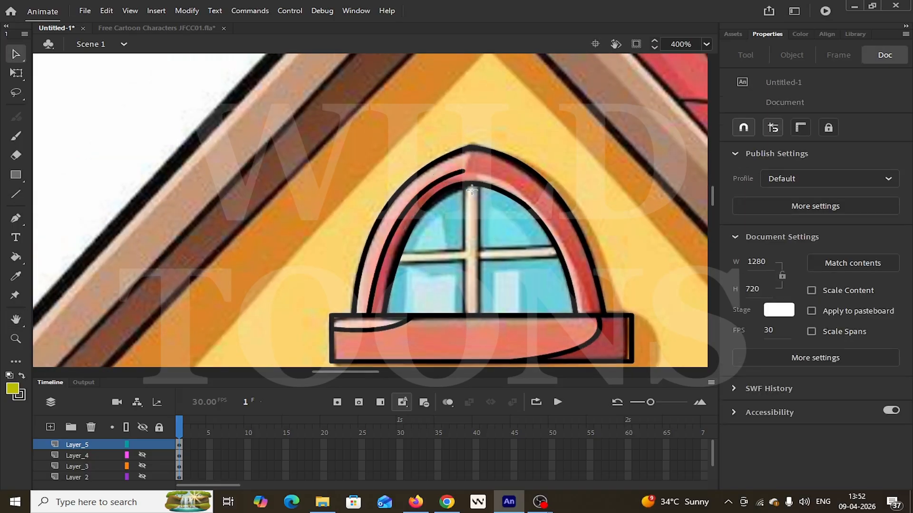
- Trace the curved shading line along the right side of the gable window's arched frame down to the sill
key(n)
drag(561, 231, 593, 314)
key(v)
key(ctrl+z)
key(ctrl+equal)
key(n)
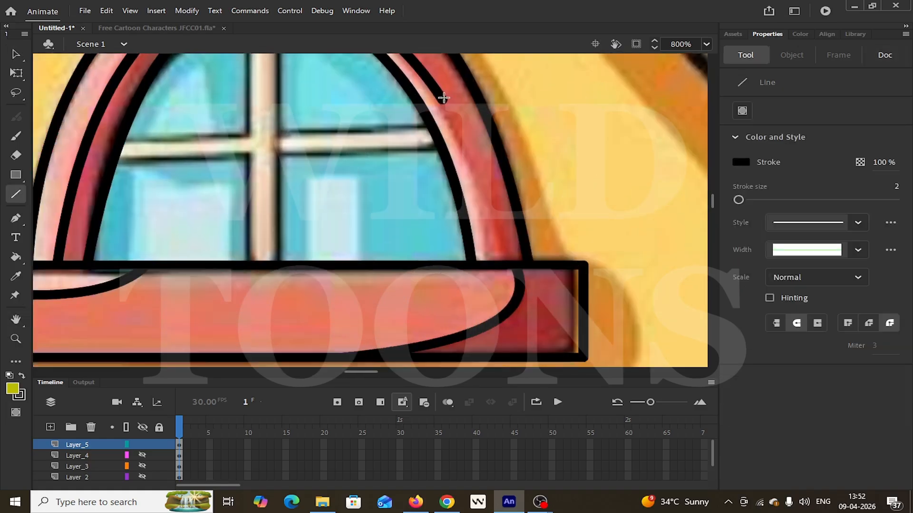
drag(442, 96, 497, 256)
key(v)
drag(404, 123, 513, 281)
- Add a short dividing line across the arched frame at its apex
key(n)
drag(362, 129, 385, 94)
key(v)
key(ctrl+minus)
drag(417, 162, 442, 147)
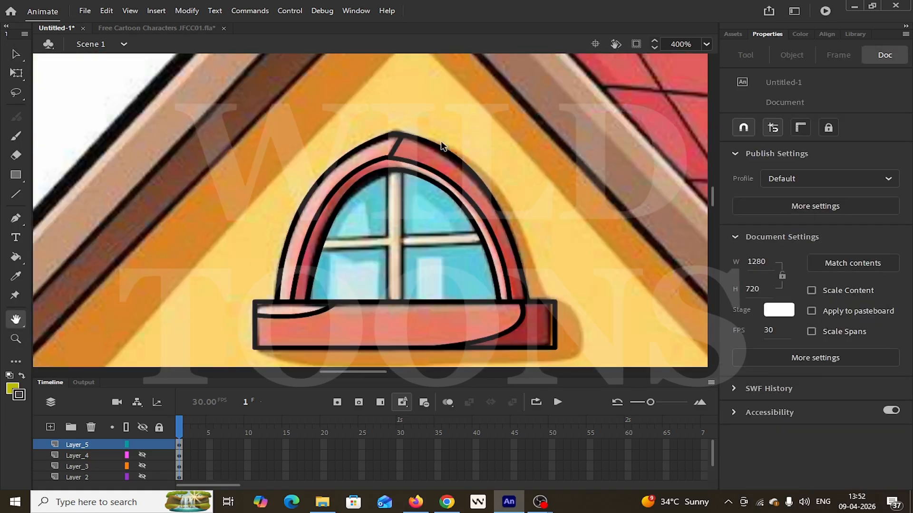
- Trace the angular glass reflections in the left and right halves of the gable window
drag(322, 300, 364, 197)
key(v)
mouse_move(351, 227)
mouse_down()
mouse_move(342, 209)
mouse_move(364, 241)
mouse_up()
key(n)
drag(363, 241, 346, 253)
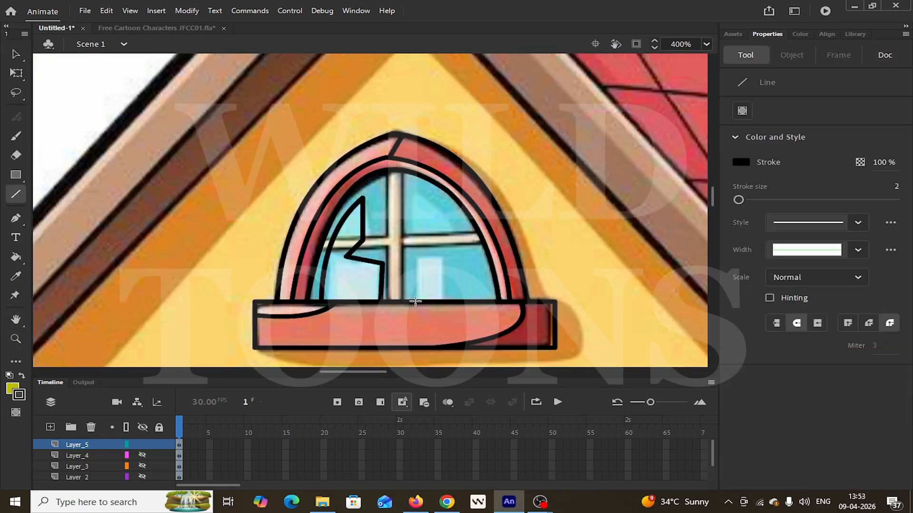
drag(453, 223, 445, 257)
key(v)
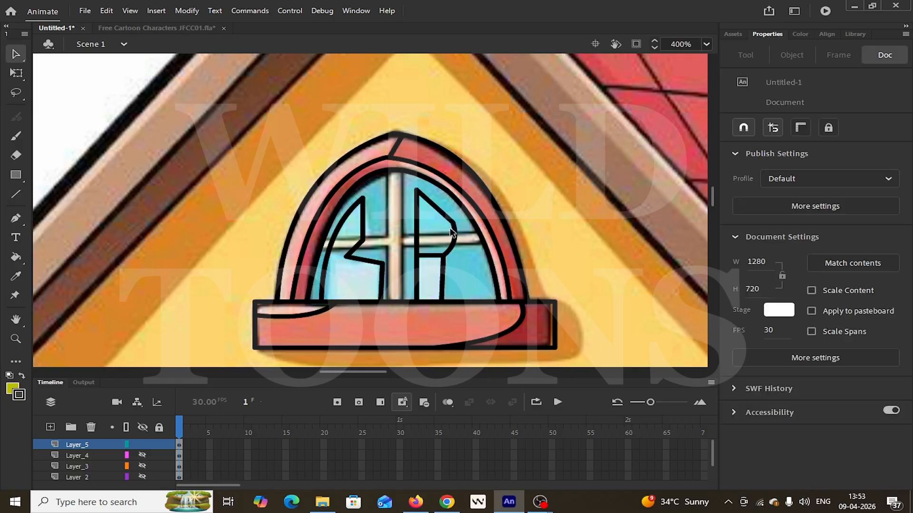
- Draw a horizontal and a vertical rectangle as one drawing object for the gable window's cross bars
click(468, 263)
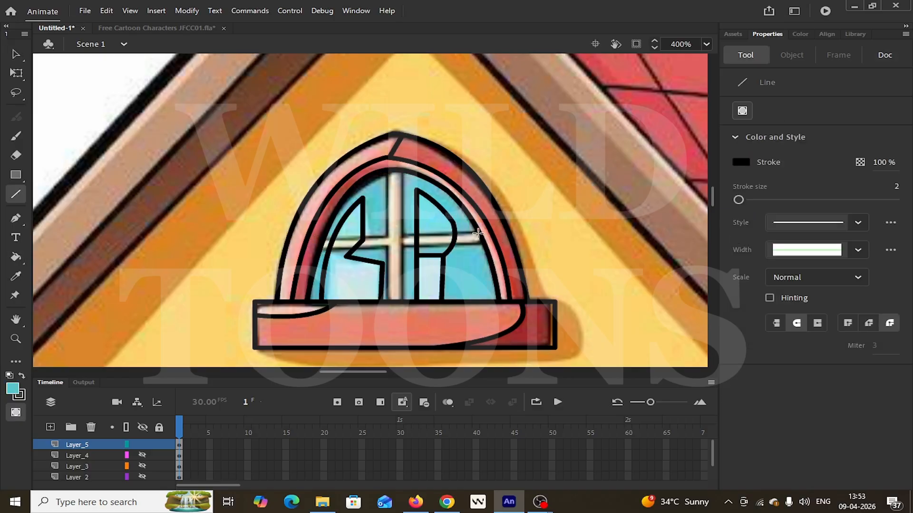
drag(485, 246, 497, 247)
key(v)
double_click(313, 246)
key(r)
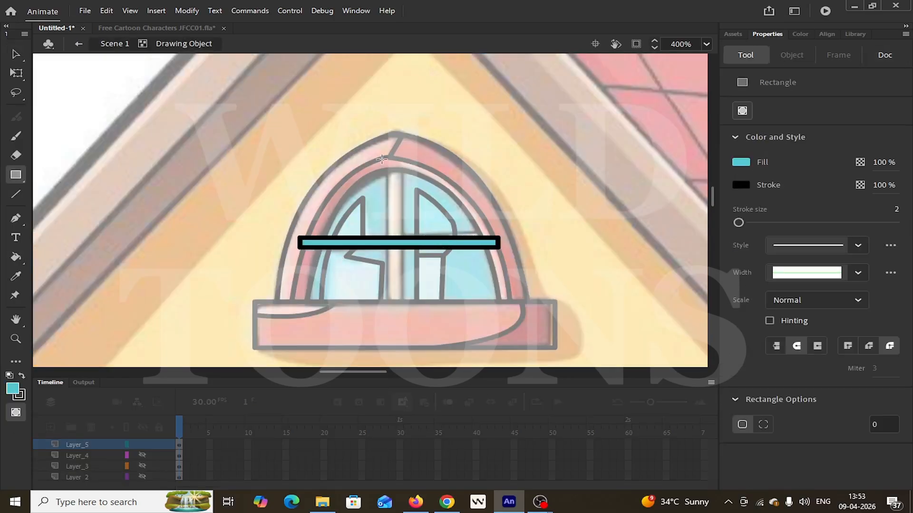
drag(386, 161, 401, 315)
key(v)
click(469, 259)
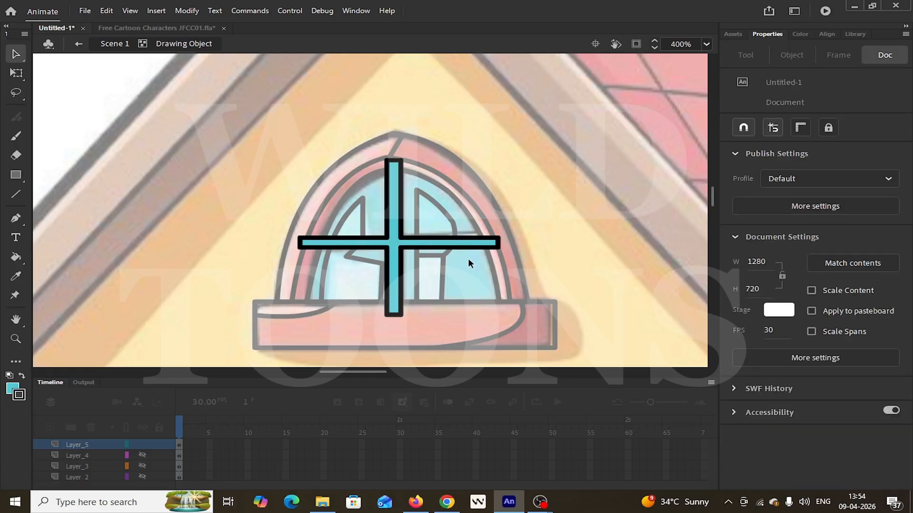
- Return to the main scene and fill the window's frame and glass regions with colours sampled from the reference
double_click(576, 212)
key(ctrl+z)
key(ctrl+z)
key(i)
click(517, 280)
click(516, 279)
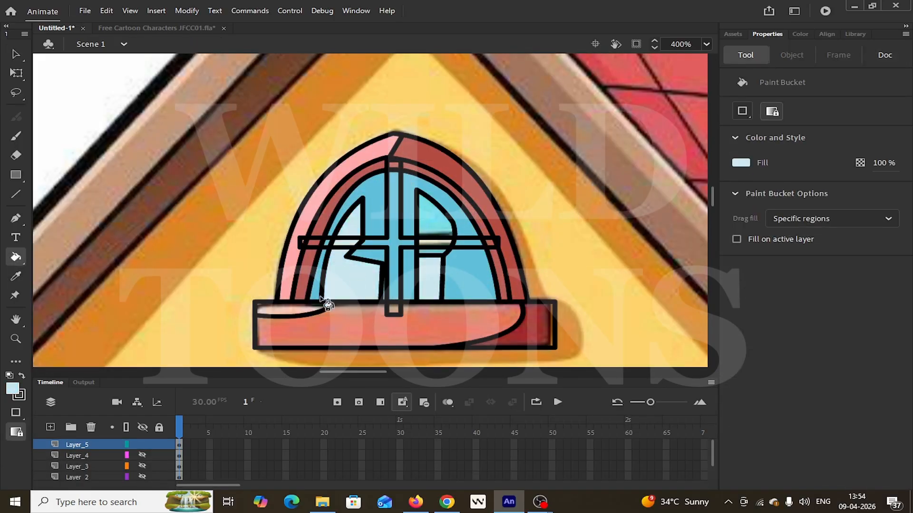
- Open the cross-bar drawing object and fill it with white
key(v)
double_click(383, 236)
click(12, 389)
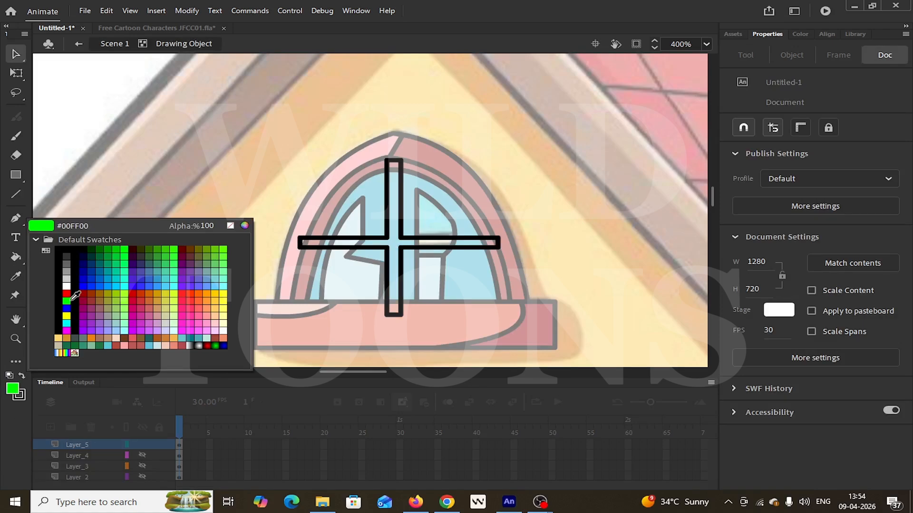
click(67, 286)
key(k)
click(395, 242)
key(v)
- Move the cross bars off the window and fill the right half's upper reflection with the sampled glass blue
double_click(398, 238)
drag(394, 233, 91, 233)
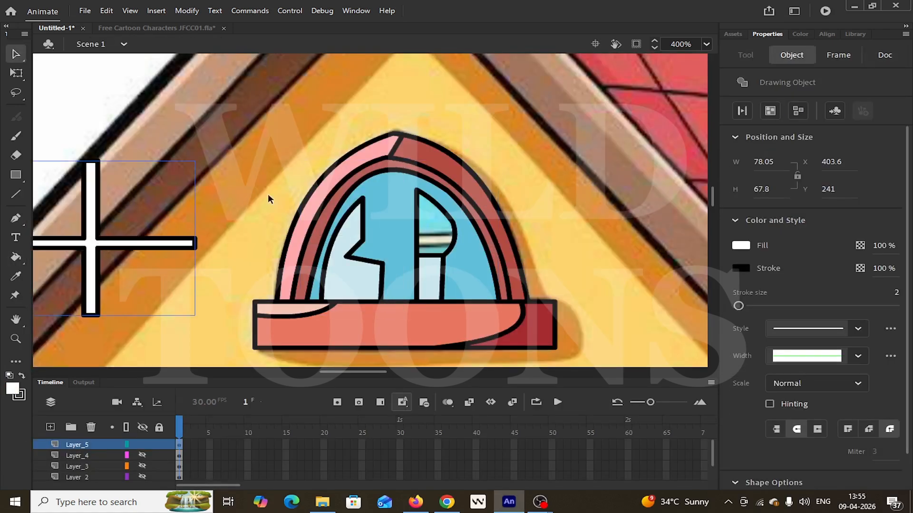
drag(229, 131, 193, 103)
key(i)
click(475, 274)
click(435, 216)
- Remove the black outlines from the window artwork, leaving out the cross bars, and group it
key(v)
shift+click(192, 243)
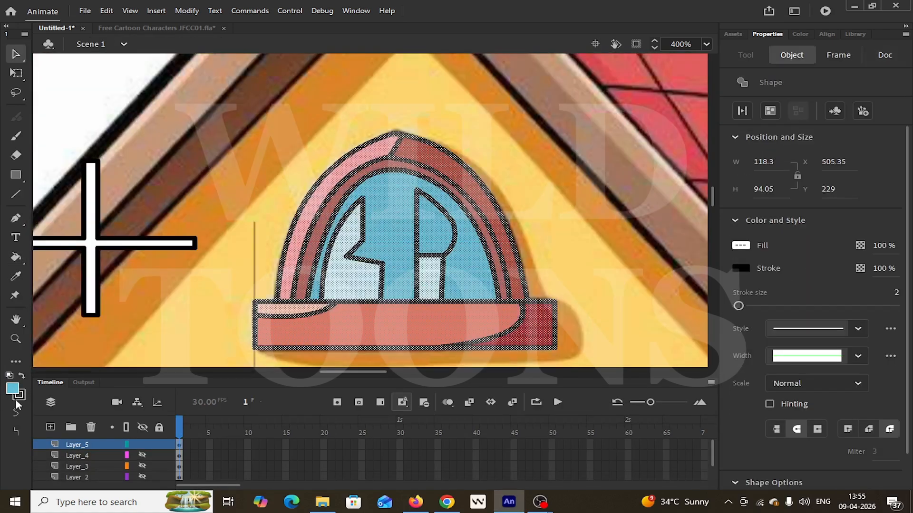
click(19, 396)
click(142, 267)
key(ctrl+g)
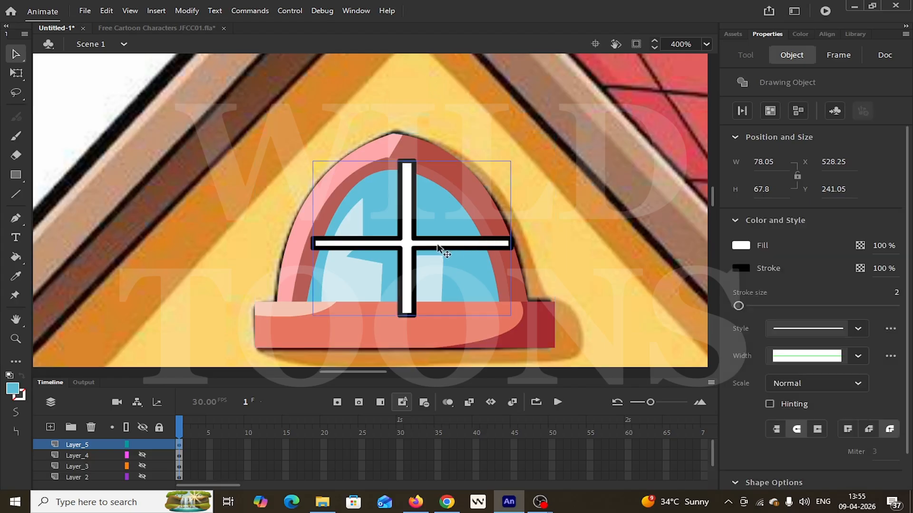
- Place the white cross bars inside the window group over the glass and delete their black outline
double_click(431, 247)
key(ctrl+shift+v)
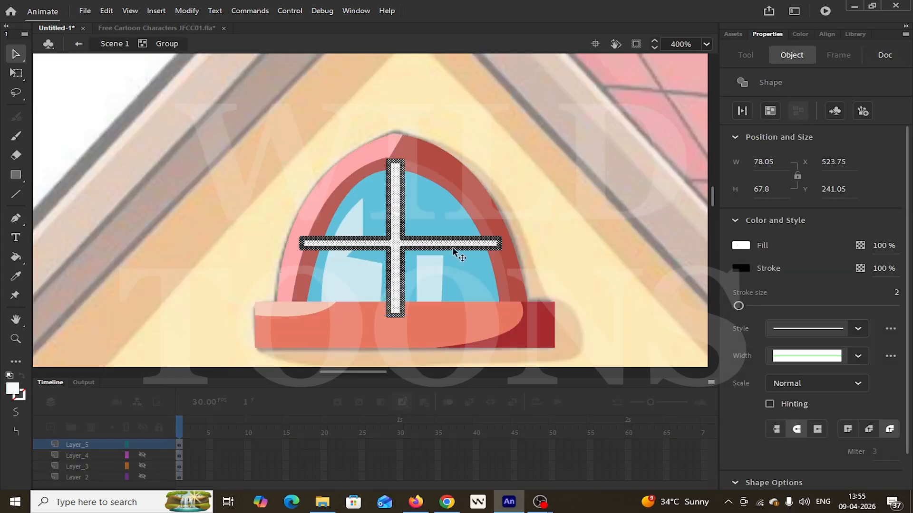
click(498, 243)
key(z)
click(449, 246)
key(v)
key(Delete)
- Trim the horizontal bar's right end at the glass edge with a cut line, recolouring the overhang to match the frame
scroll(362, 240, up, 3)
scroll(362, 239, down, 3)
key(z)
click(427, 210)
key(n)
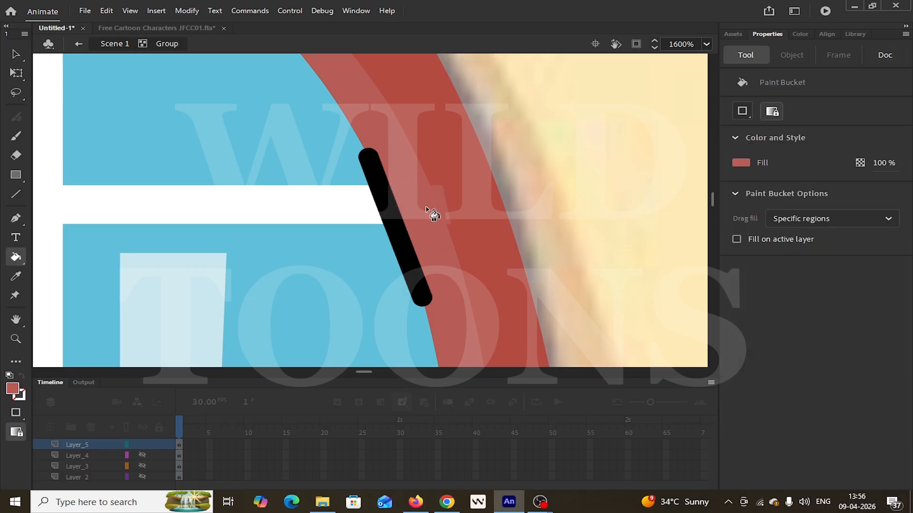
key(ctrl+minus)
key(ctrl+minus)
click(380, 223)
key(Delete)
- Trim the horizontal bar's left end with cut lines along the frame edges, recolour the overhang and delete the lines
key(z)
click(235, 222)
click(341, 194)
key(n)
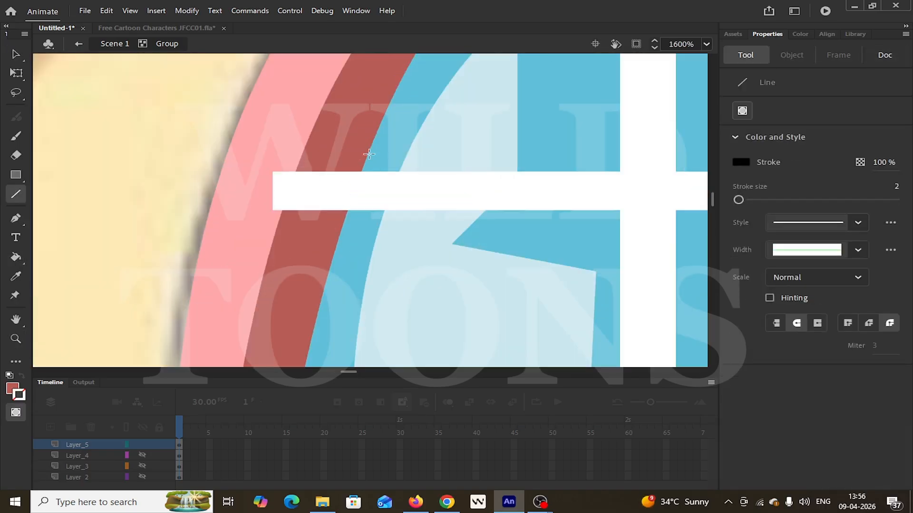
key(v)
click(304, 213)
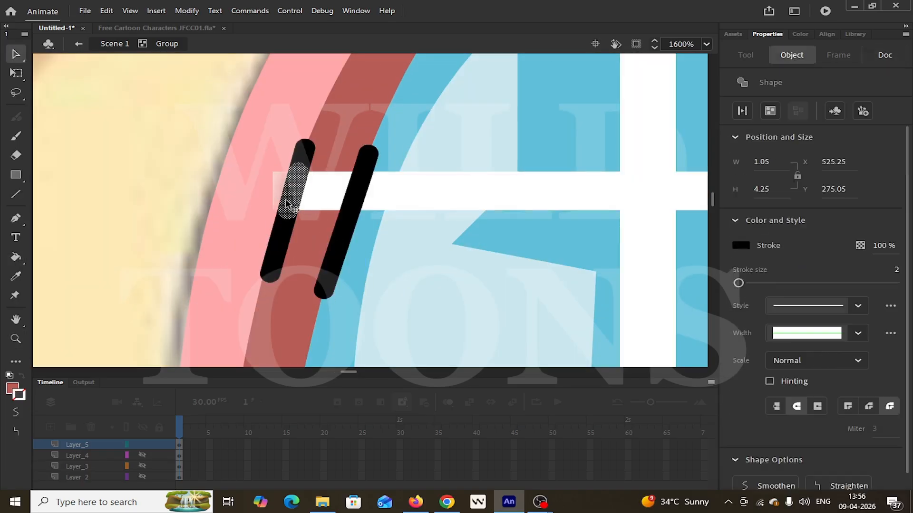
click(352, 205)
key(Delete)
key(ctrl+minus)
key(ctrl+minus)
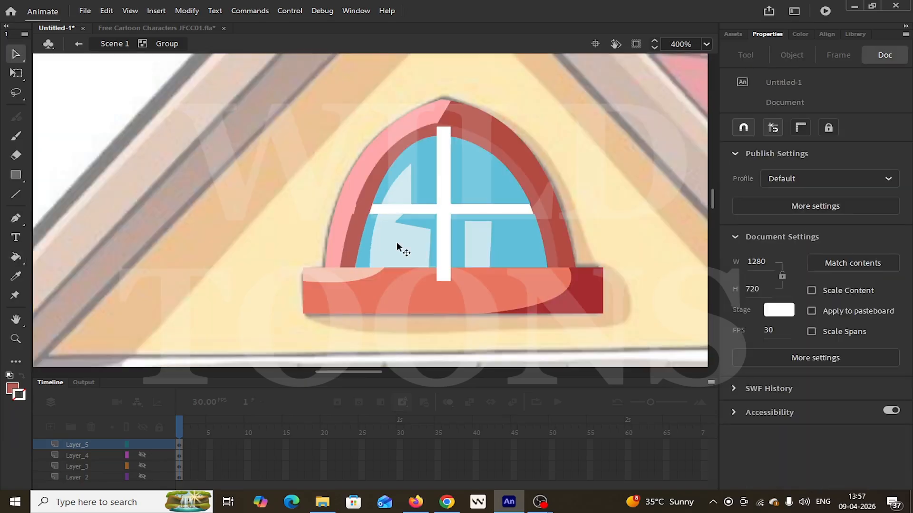
- Trim the vertical bar's overhang above the glass with a cut line, delete the line and leave the window group
click(467, 298)
key(n)
drag(249, 203, 582, 199)
key(v)
click(464, 162)
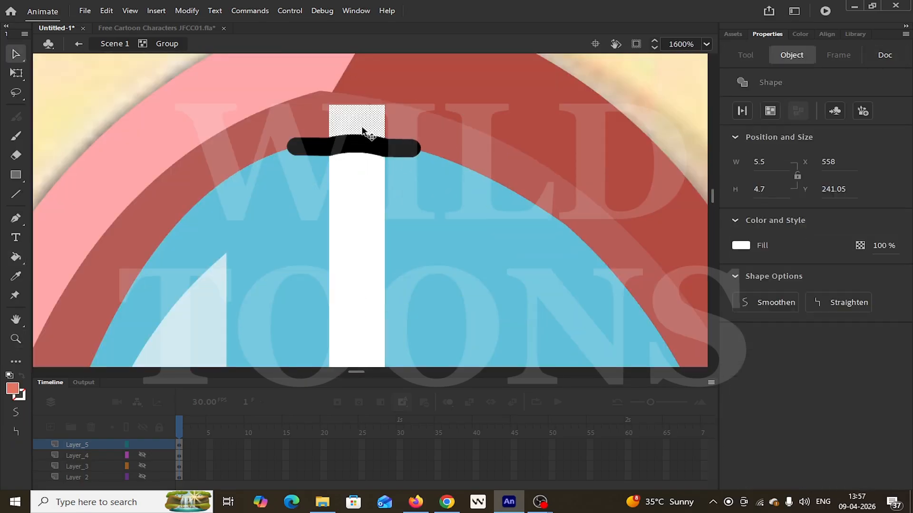
key(Delete)
double_click(361, 148)
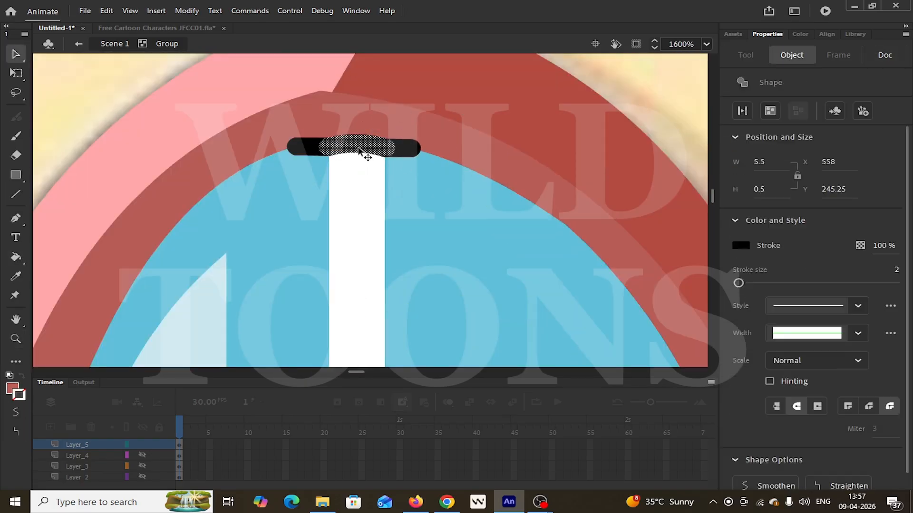
key(Delete)
key(ctrl+minus)
key(ctrl+minus)
double_click(494, 179)
key(ctrl+minus)
key(ctrl+minus)
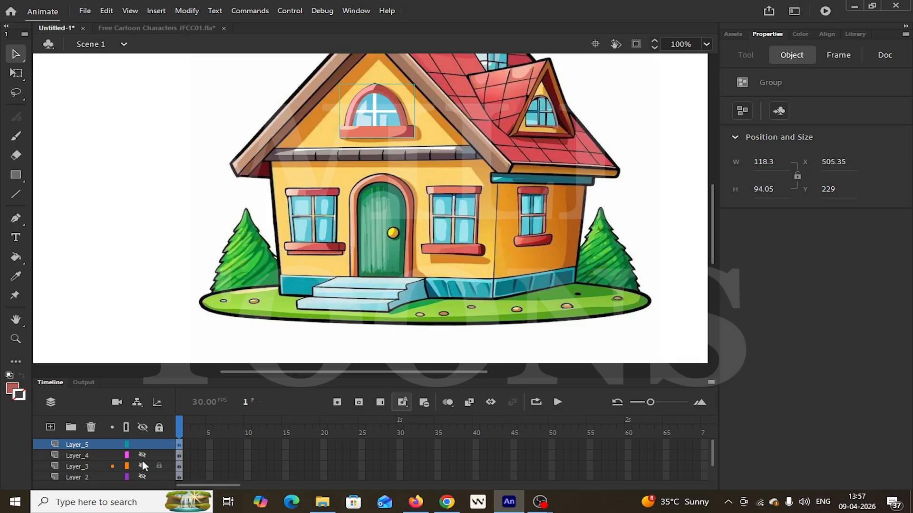
- Draw a gently sloping line about 392 px wide and 33 px high above the roof, group it and open the group
drag(344, 319, 204, 389)
key(ctrl+equal)
mouse_move(321, 84)
mouse_down()
mouse_move(387, 157)
mouse_move(450, 187)
mouse_up()
key(n)
scroll(303, 80, up, 4)
drag(178, 158, 676, 194)
key(v)
click(626, 188)
key(ctrl+a)
key(ctrl+g)
double_click(563, 192)
- Duplicate the sloping line inside the group to make three evenly spaced parallel lines
click(553, 222)
key(z)
click(286, 189)
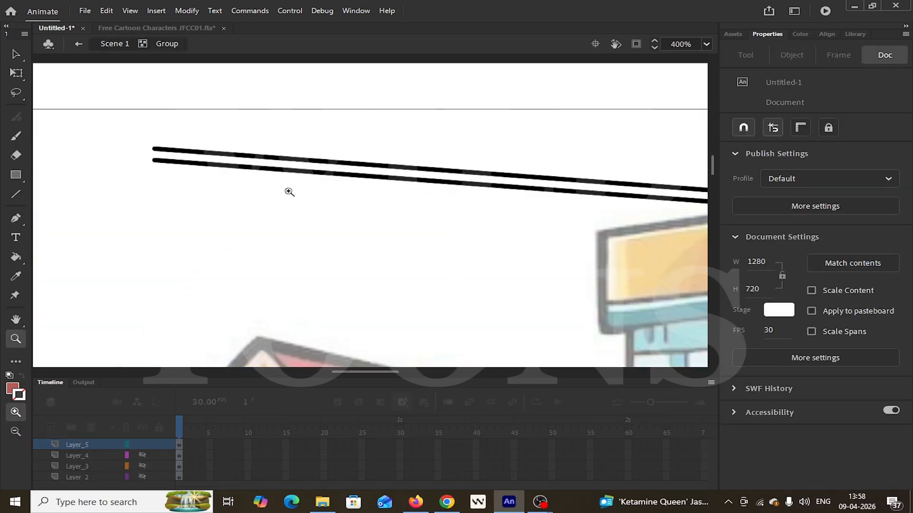
key(v)
click(261, 168)
key(shift+Down)
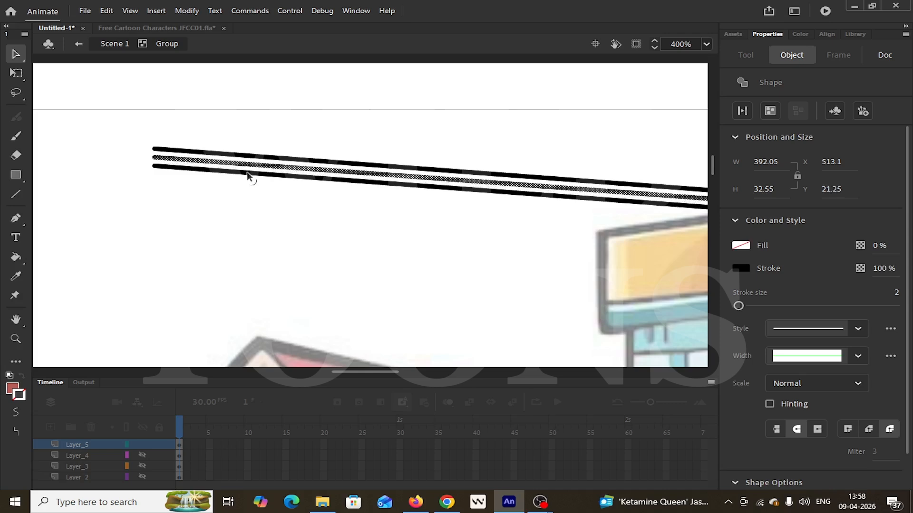
key(ctrl+a)
drag(333, 153, 263, 166)
- Close the ends of the three parallel lines with short crossing lines and delete the overhanging line ends
key(n)
drag(656, 190, 98, 164)
drag(384, 165, 393, 219)
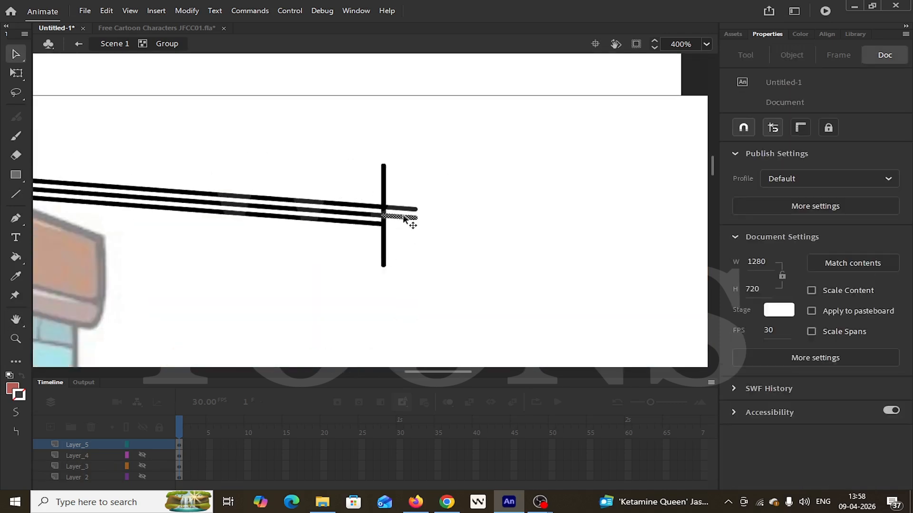
click(128, 271)
key(Delete)
- Fill the strip's upper band with yellow and its lower band with a darker yellow
click(13, 389)
click(215, 301)
click(270, 202)
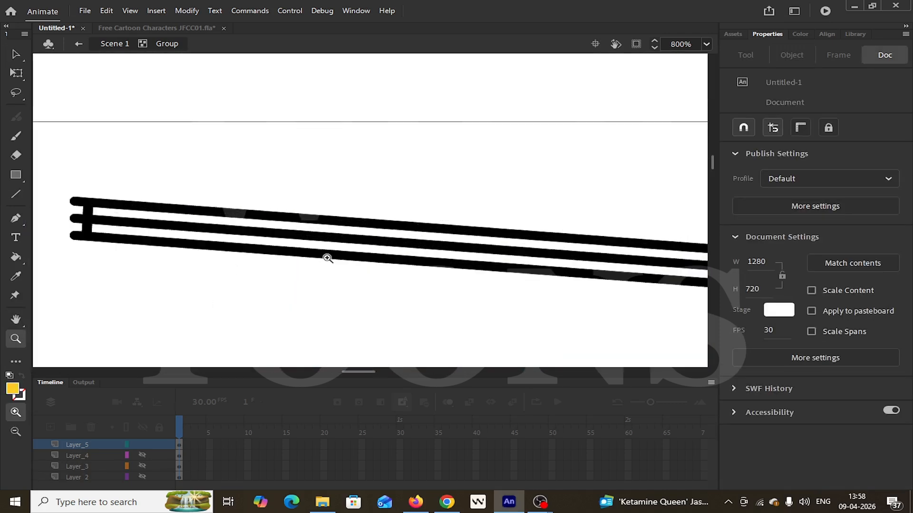
key(k)
click(326, 229)
click(13, 389)
click(244, 225)
drag(486, 175, 486, 190)
click(565, 185)
click(428, 254)
- Remove the strip's black outlines by setting the stroke to none, and group the two-tone strip
key(v)
click(20, 395)
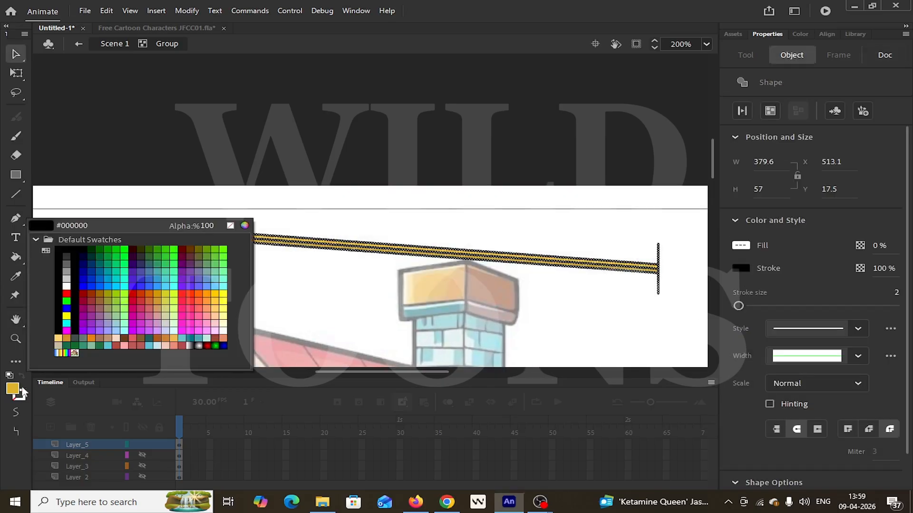
click(231, 225)
key(ctrl+a)
key(ctrl+g)
- Rotate the strip group to follow the roof's tile lines and place it beside the gable beam
drag(339, 264, 272, 213)
key(q)
drag(609, 184, 536, 359)
scroll(527, 333, down, 1)
drag(454, 228, 445, 278)
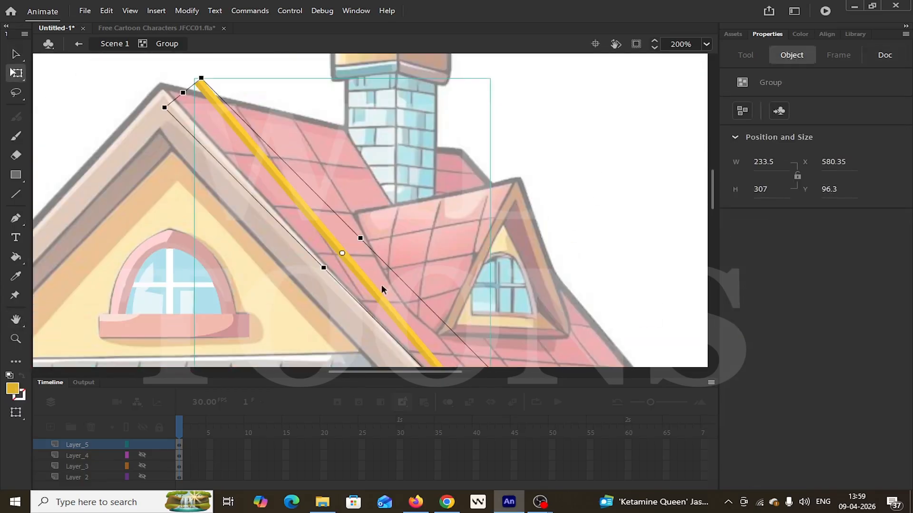
- Duplicate the angled strip across the roof to make a row of parallel strips
drag(500, 319, 520, 338)
scroll(475, 309, up, 1)
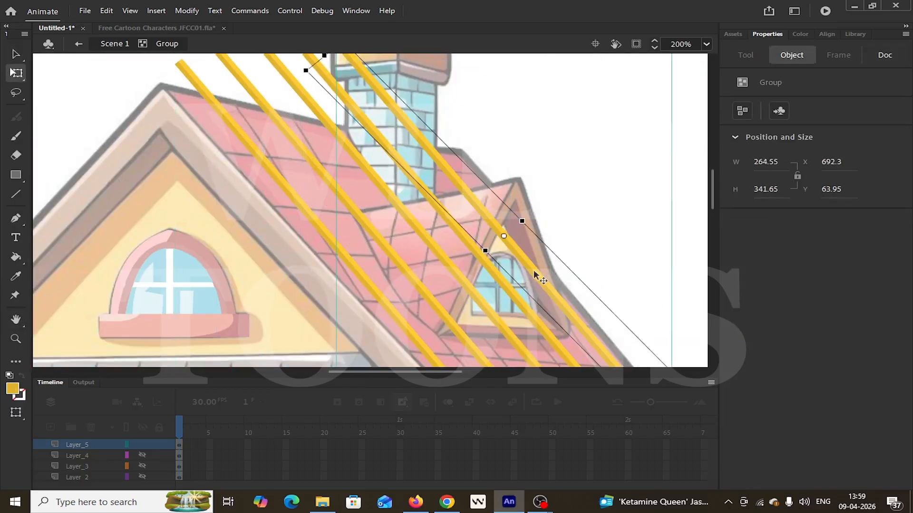
click(600, 192)
- Copy the row of strips, rotate it to the crossing tile direction and position it over the upper roof
key(ctrl+minus)
alt+drag(534, 272, 549, 151)
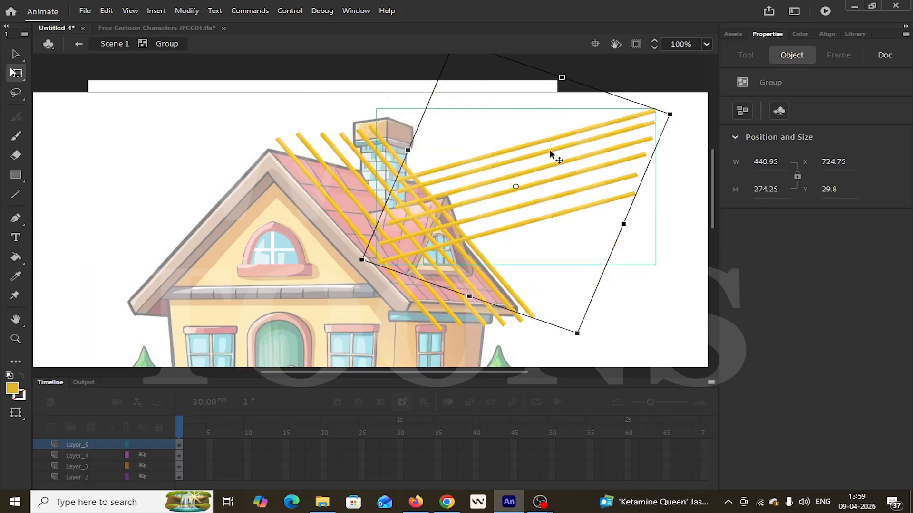
key(ctrl+space)
ctrl+click(409, 147)
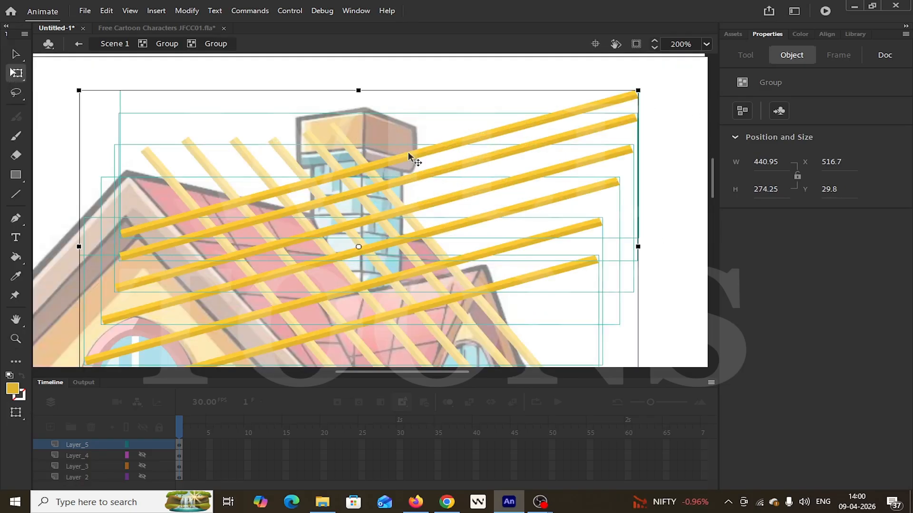
- Recolour the upper bands of the crossing strips with a brighter yellow inside their group
click(120, 181)
key(ctrl+space)
ctrl+click(120, 180)
click(476, 194)
click(12, 389)
click(223, 306)
key(k)
click(355, 240)
key(ctrl+minus)
key(ctrl+minus)
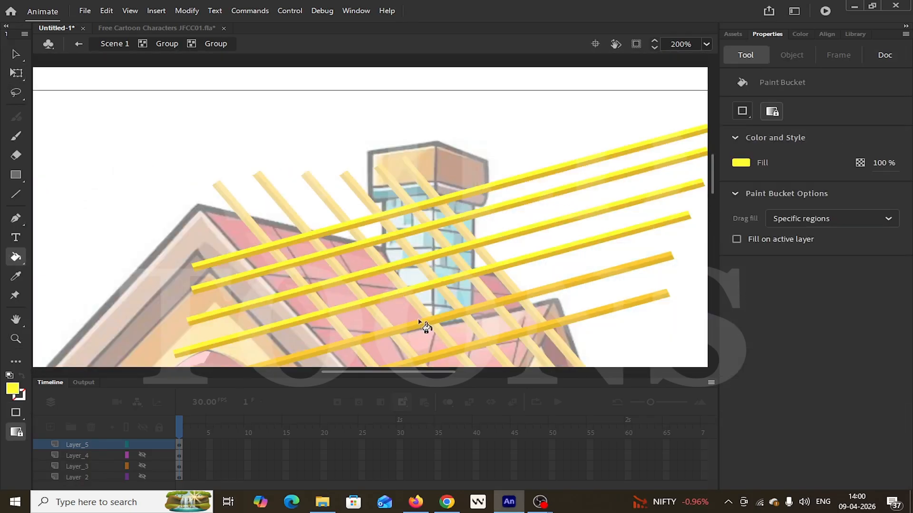
click(418, 322)
click(425, 357)
key(v)
double_click(661, 213)
- Duplicate the set of crossing strips down over the lower roof to complete the tile grid, then leave the groups
scroll(483, 206, down, 2)
drag(452, 174, 476, 347)
scroll(476, 347, down, 2)
mouse_move(455, 261)
mouse_down()
mouse_move(503, 239)
mouse_move(509, 249)
mouse_up()
key(ctrl+minus)
drag(219, 77, 513, 280)
scroll(480, 214, up, 3)
double_click(434, 160)
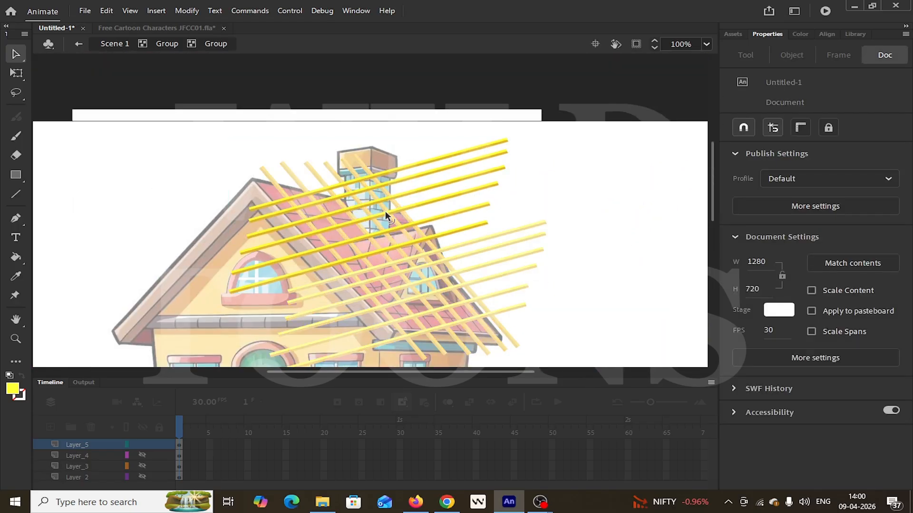
double_click(563, 181)
double_click(563, 183)
drag(435, 342, 600, 257)
key(ctrl+z)
drag(487, 264, 636, 222)
key(ctrl+z)
- Cut the strip grid and show the hidden house layers
key(ctrl+x)
scroll(142, 458, down, 2)
drag(142, 455, 142, 445)
- Try outlining the red roof shape inside its group with a black stroke of size 2
double_click(410, 281)
click(410, 281)
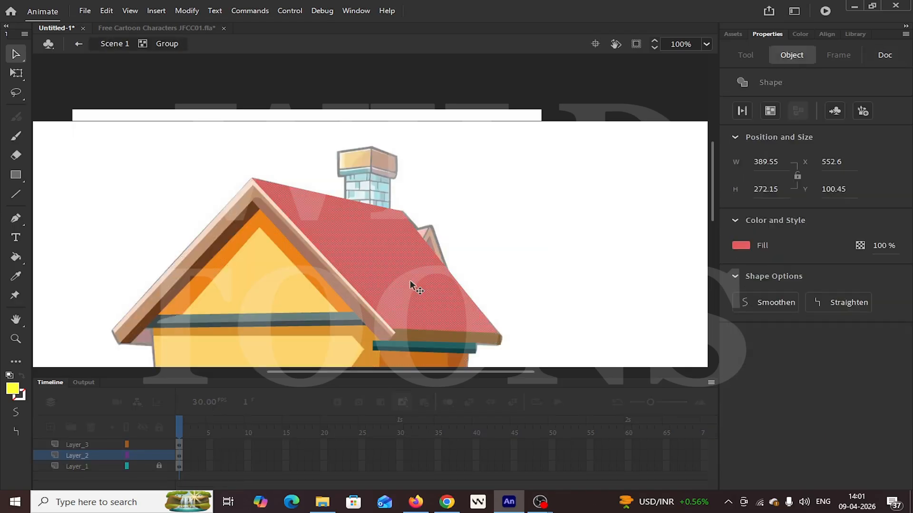
scroll(410, 283, up, 2)
key(v)
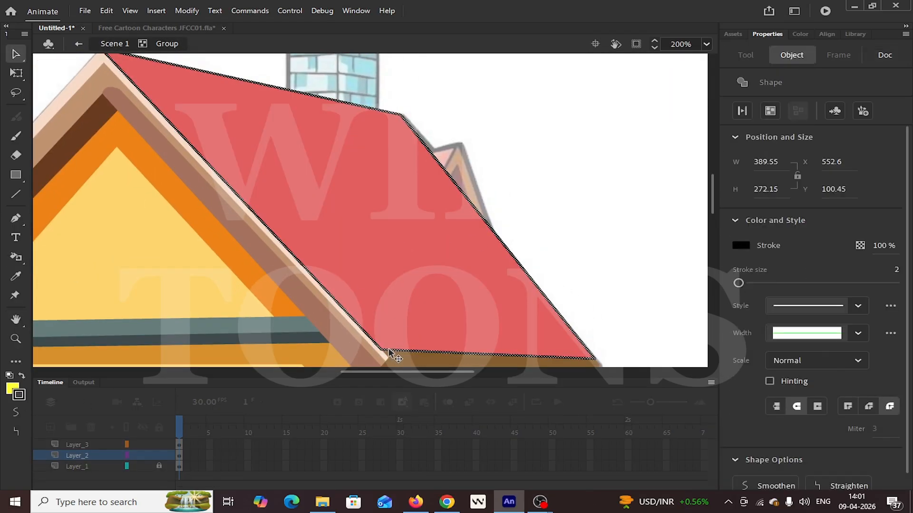
click(556, 223)
- Place the strip grid on the main scene, clear of the house on its right side
scroll(559, 230, down, 4)
drag(397, 216, 546, 191)
key(z)
double_click(397, 221)
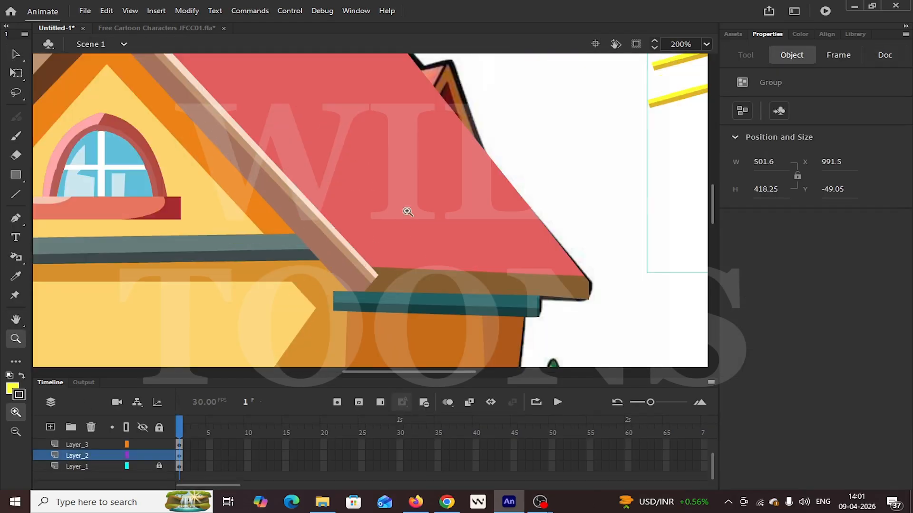
- Convert the red roof shape inside its group to a symbol and open the symbol
double_click(406, 210)
scroll(561, 204, up, 3)
key(F8)
key(Return)
double_click(409, 214)
click(533, 214)
key(ctrl+minus)
key(ctrl+minus)
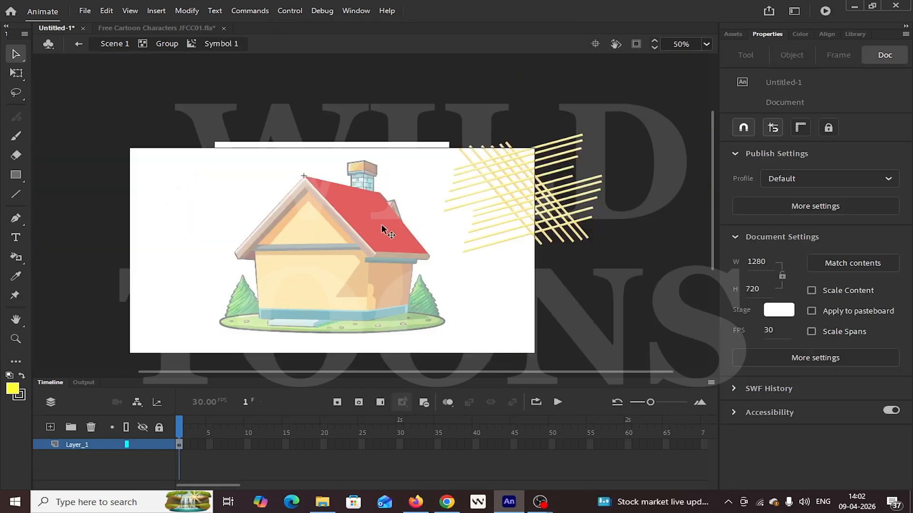
- Add a layer inside the roof symbol, paste the strip grid on it and position it over the roof
key(z)
click(381, 224)
click(51, 427)
key(ctrl+v)
scroll(351, 203, up, 3)
key(space)
drag(407, 215, 417, 267)
click(126, 143)
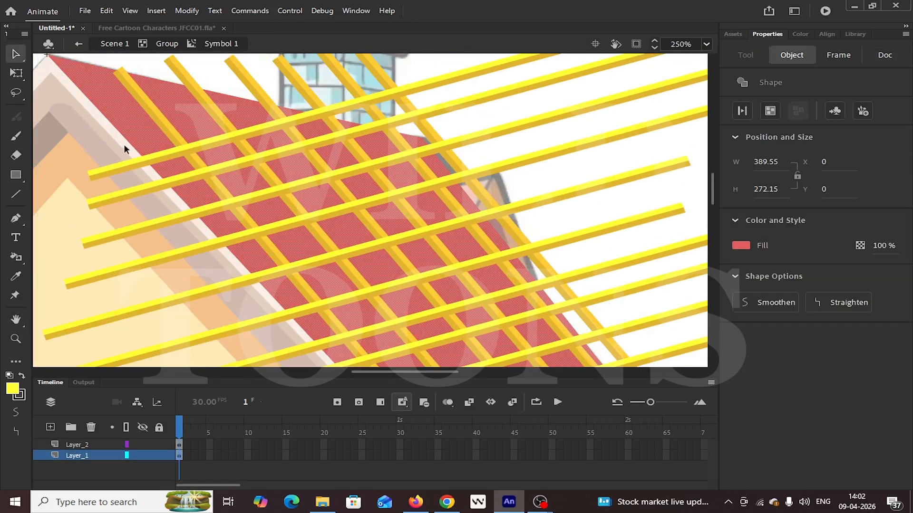
click(142, 445)
key(space)
drag(516, 208, 564, 161)
key(ctrl+minus)
key(n)
drag(346, 137, 418, 219)
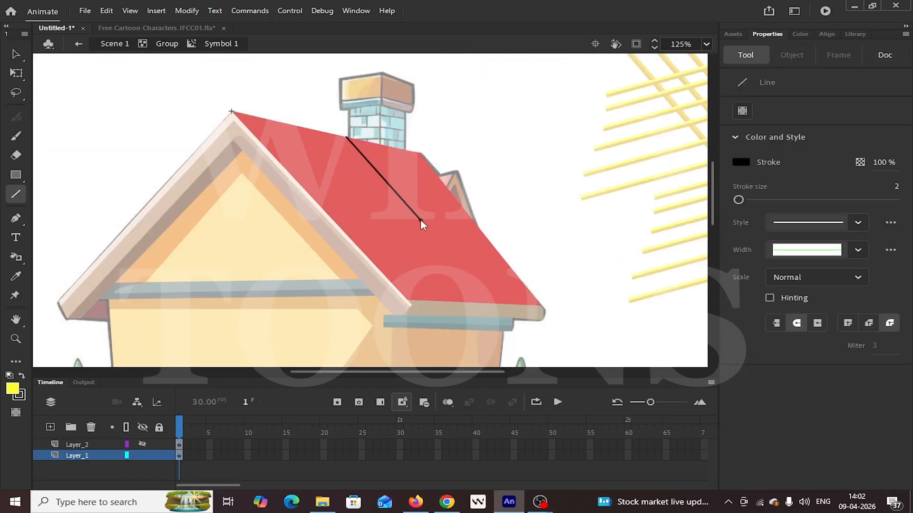
key(ctrl+z)
click(142, 445)
- Break apart the strip grid over the roof and recolour it with a darker shade of the sampled roof red
key(v)
click(425, 244)
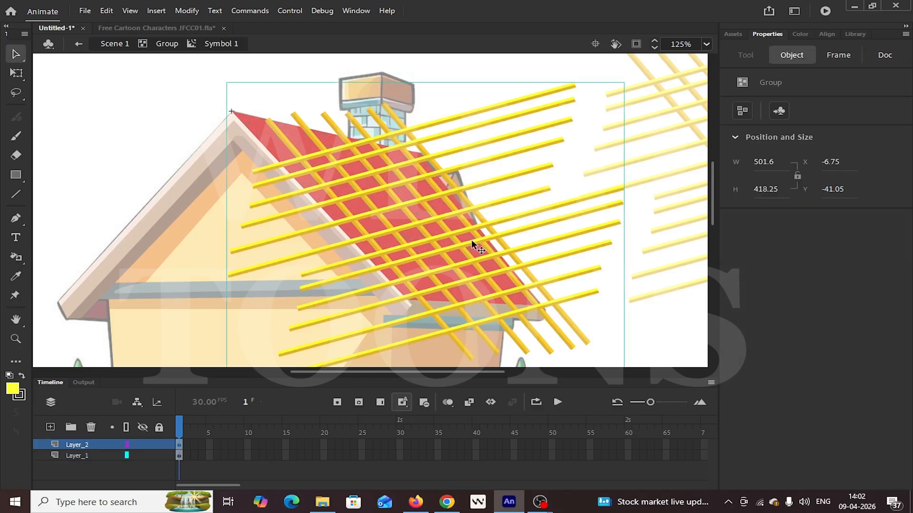
key(ctrl+b)
click(14, 391)
click(328, 141)
click(14, 390)
click(247, 228)
click(575, 177)
mouse_move(486, 198)
mouse_down()
mouse_move(486, 214)
mouse_move(497, 200)
mouse_move(476, 202)
mouse_up()
- Paste a copy of the roof shape in place on a new layer above the dark grid and make it a mask
key(ctrl+c)
click(78, 445)
click(50, 427)
key(ctrl+shift+v)
right_click(94, 446)
click(124, 327)
- Cut the yellow grid from beside the house, paste it on a new layer in the roof symbol and position it over the roof
double_click(657, 198)
click(657, 198)
key(ctrl+x)
double_click(385, 234)
double_click(385, 234)
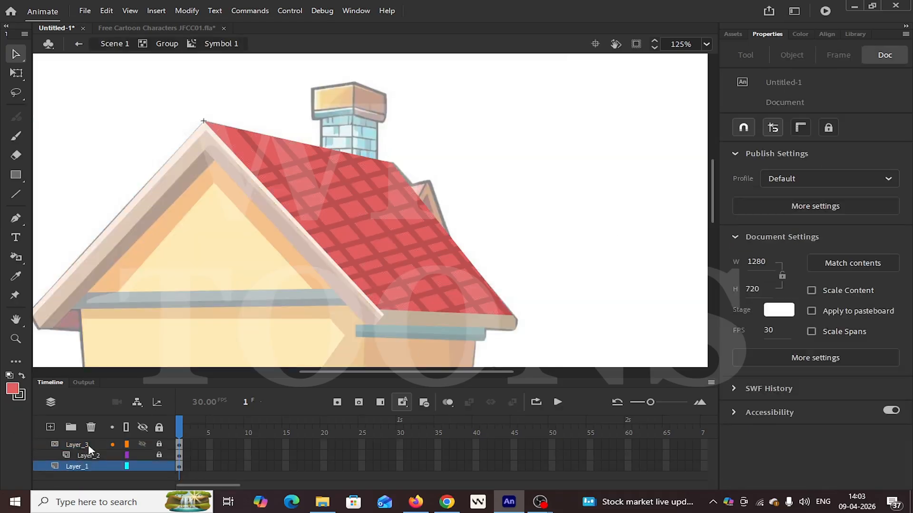
click(88, 445)
click(50, 428)
key(ctrl+v)
key(z)
drag(361, 232, 382, 361)
click(359, 250)
- Paste the roof shape in place on a new layer above the yellow grid and turn that layer into a mask
click(90, 476)
click(51, 428)
key(ctrl+shift+v)
right_click(73, 444)
click(102, 320)
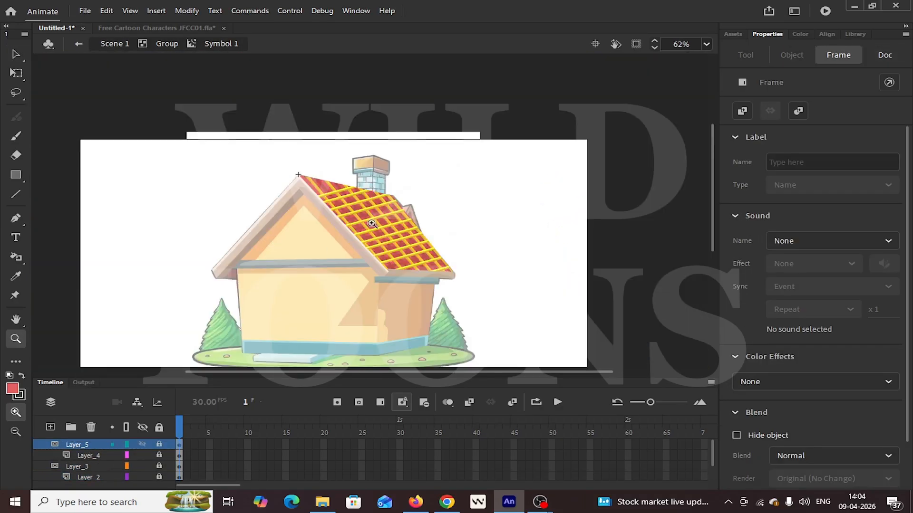
- Return to the main scene and hide the reference image layer to check the tiled roof on the vector house
key(v)
double_click(629, 165)
double_click(629, 165)
scroll(156, 476, down, 1)
click(142, 466)
key(ctrl+minus)
drag(471, 238, 524, 247)
key(ctrl+z)
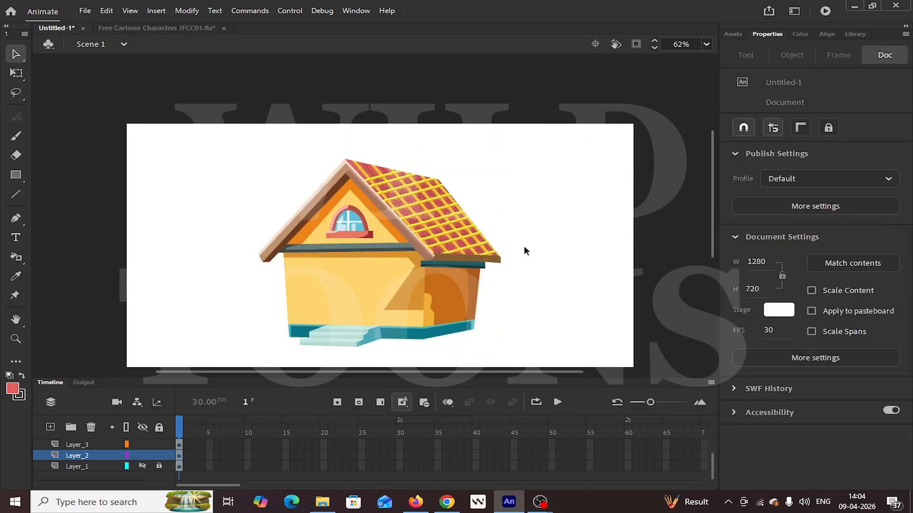
- Inside the house group, draw a line along the fascia below the roof's lower edge and fill the strip above it with darker brown
key(z)
click(419, 251)
click(437, 225)
key(v)
double_click(397, 197)
key(z)
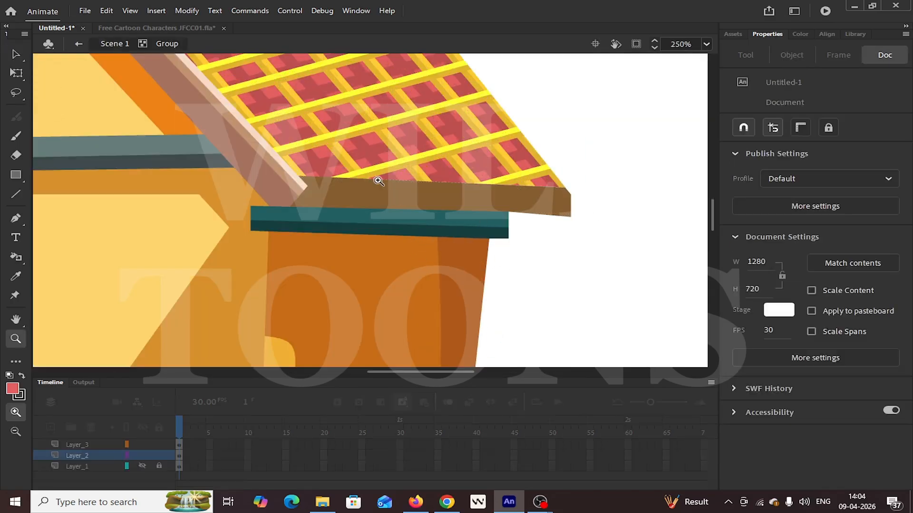
click(400, 182)
key(n)
click(13, 389)
click(244, 229)
drag(482, 260, 482, 278)
click(589, 182)
click(518, 224)
- Delete the black dividing line between the dark brown strip and the fascia
key(v)
click(530, 234)
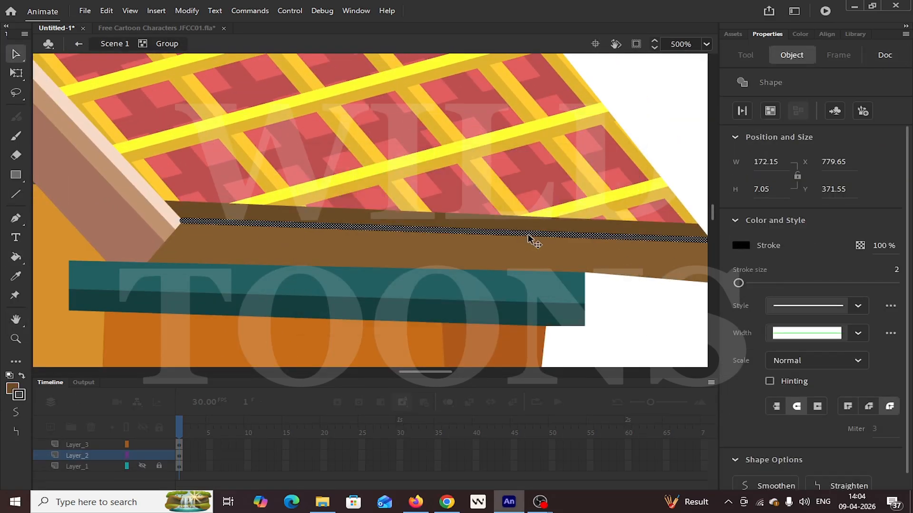
key(Delete)
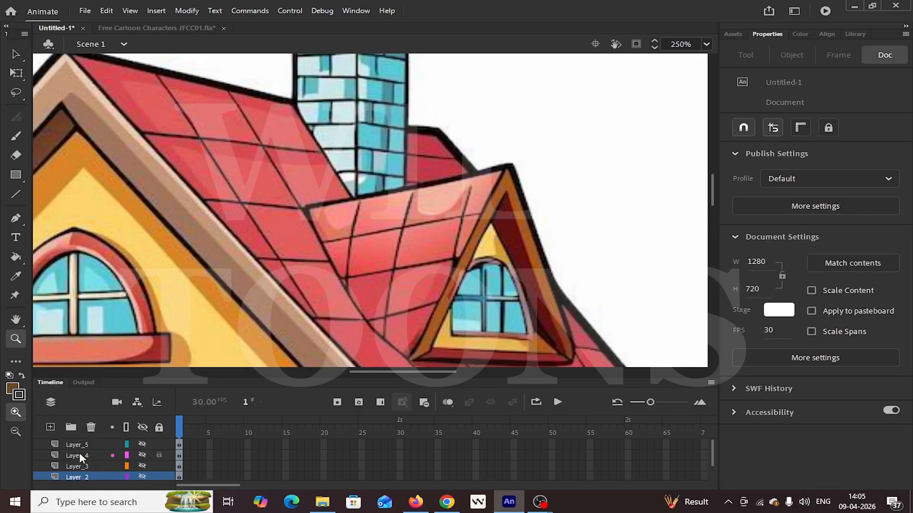
- On a new layer, trace the dormer's roof, gable frame and inner yellow panel with red lines of stroke size 2
click(76, 444)
click(16, 194)
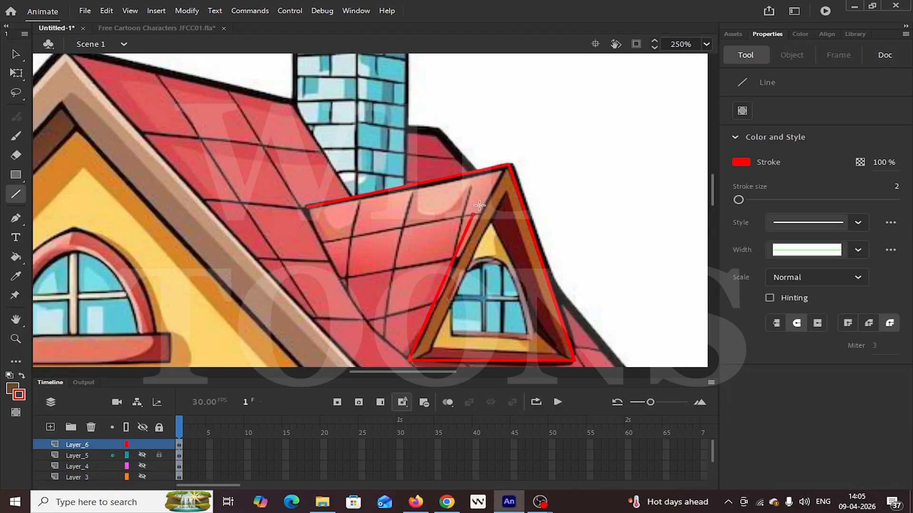
drag(505, 193, 563, 350)
drag(533, 281, 566, 214)
ctrl+click(568, 229)
mouse_move(578, 314)
mouse_down()
mouse_move(566, 240)
mouse_move(334, 248)
mouse_up()
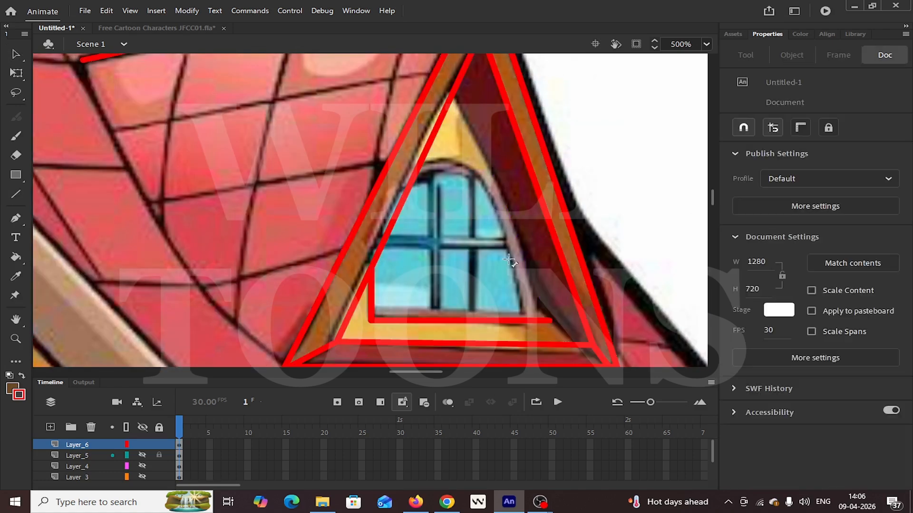
drag(551, 321, 456, 101)
- Complete the dormer roof's outline and bend its lower edge to follow the curve in the reference
key(v)
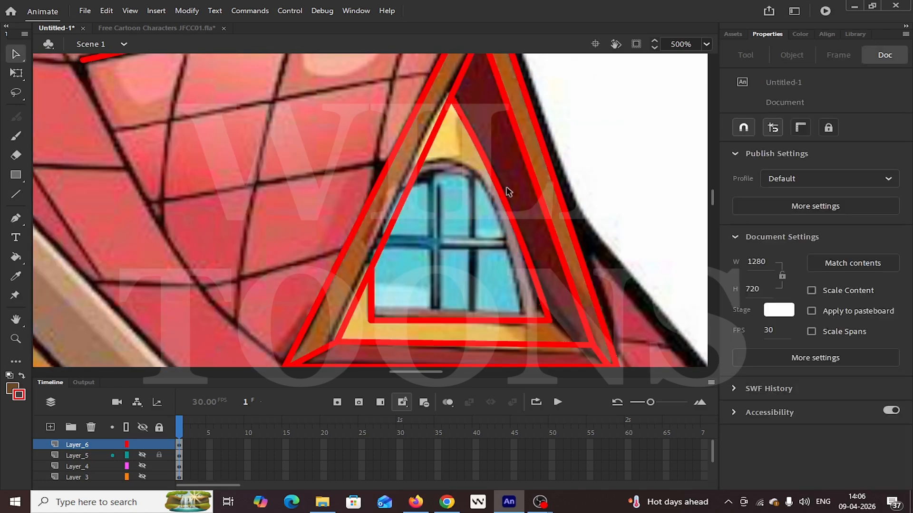
drag(194, 174, 391, 151)
key(n)
drag(483, 344, 300, 68)
key(v)
drag(376, 133, 446, 244)
drag(371, 179, 349, 150)
drag(437, 192, 419, 195)
drag(543, 118, 361, 236)
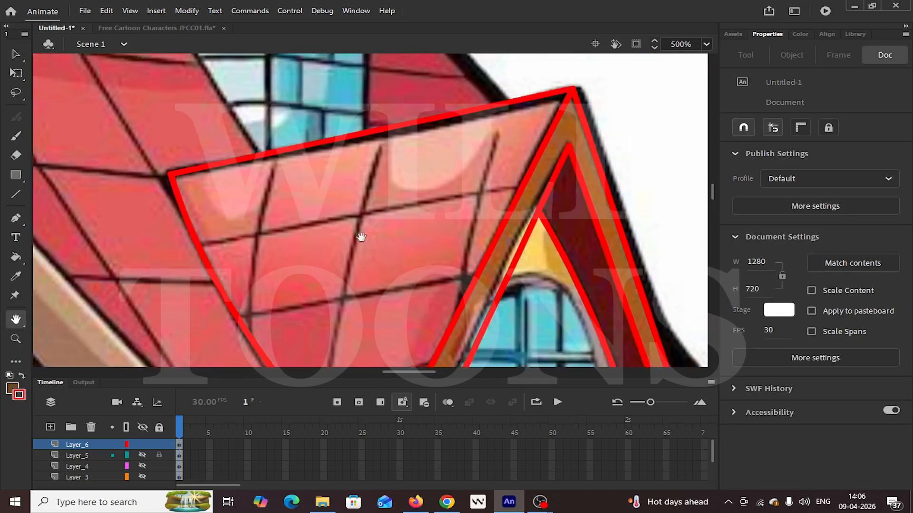
- Fill the dormer's roof, frame, recess and inner panel with red, brown, dark red and yellow sampled from the artwork
drag(601, 164, 529, 159)
key(i)
click(504, 123)
key(i)
click(479, 159)
drag(519, 267, 606, 267)
click(413, 227)
- Select the whole traced dormer and remove its red outlines
key(ctrl+minus)
key(ctrl+minus)
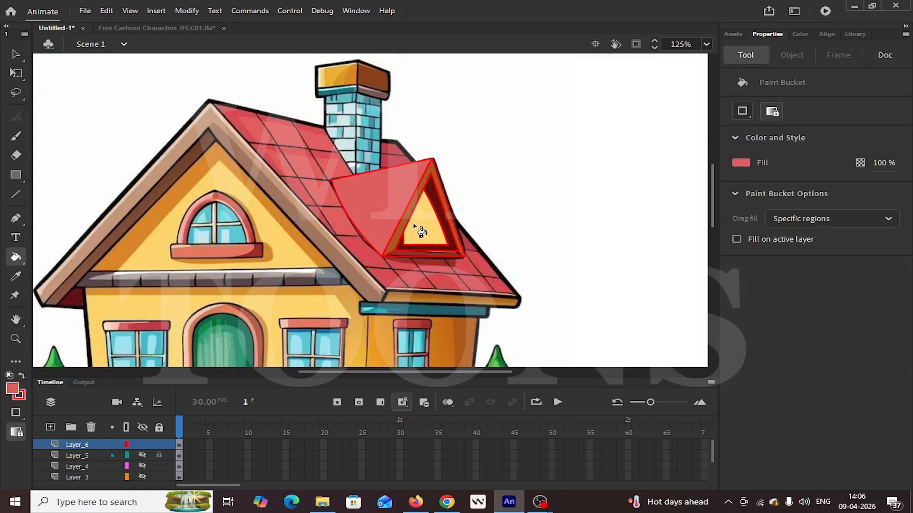
key(z)
click(404, 192)
click(179, 445)
key(h)
drag(359, 271, 430, 287)
click(22, 396)
click(223, 231)
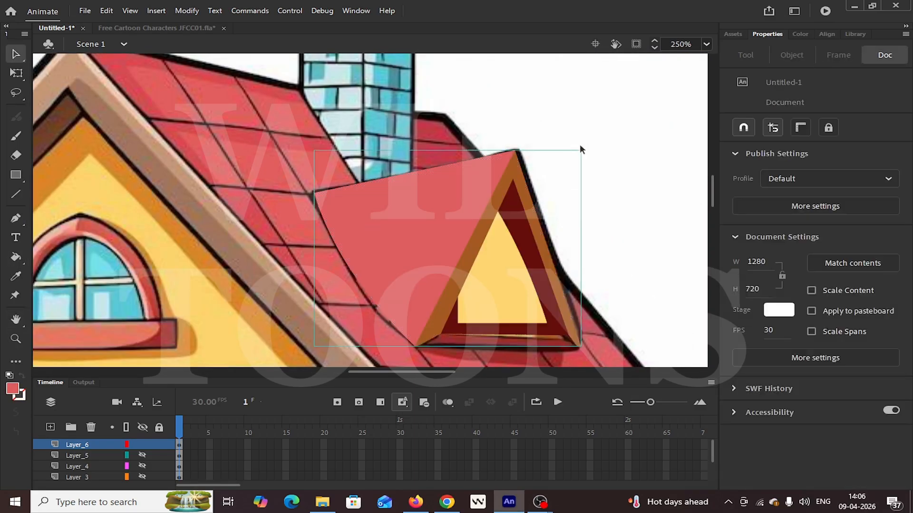
- Convert the dormer artwork to a symbol
scroll(381, 208, up, 3)
scroll(381, 208, down, 3)
click(381, 208)
click(568, 214)
click(463, 209)
key(F8)
key(Return)
click(244, 297)
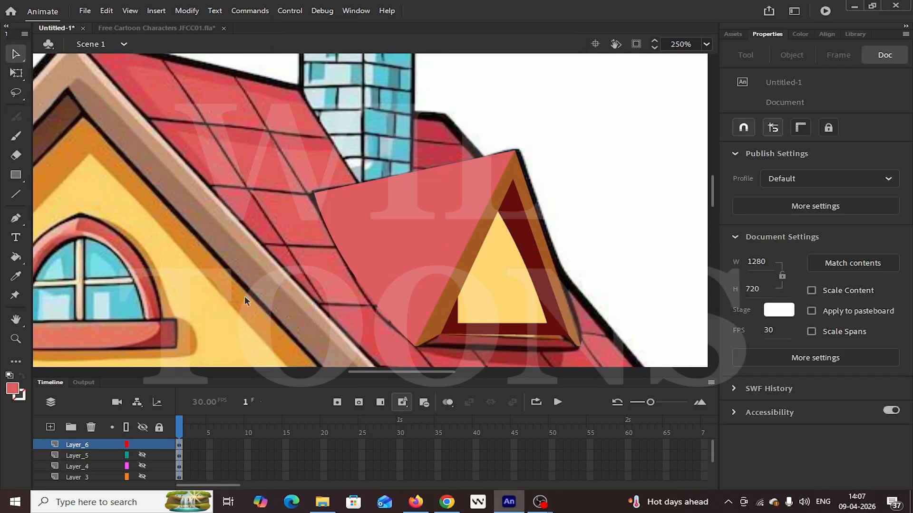
- Open the main roof's symbol, copy its yellow grid and paste it into the dormer symbol
double_click(244, 295)
double_click(300, 272)
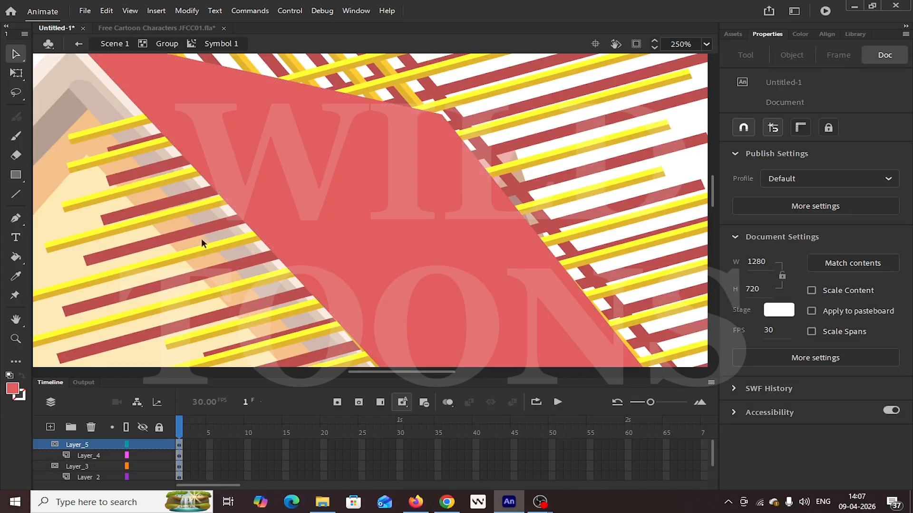
key(v)
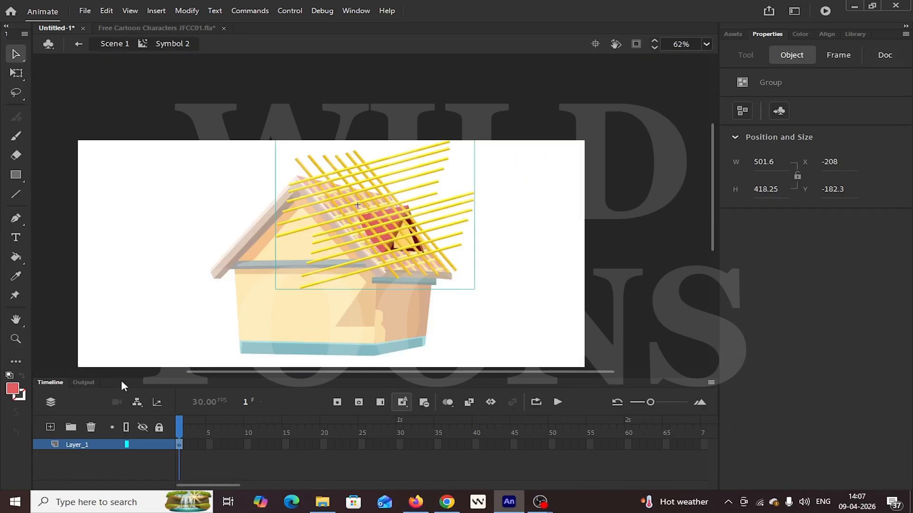
- Shrink and rotate the yellow grid to fit over the dormer's roof, and open the grid for editing
key(z)
click(454, 241)
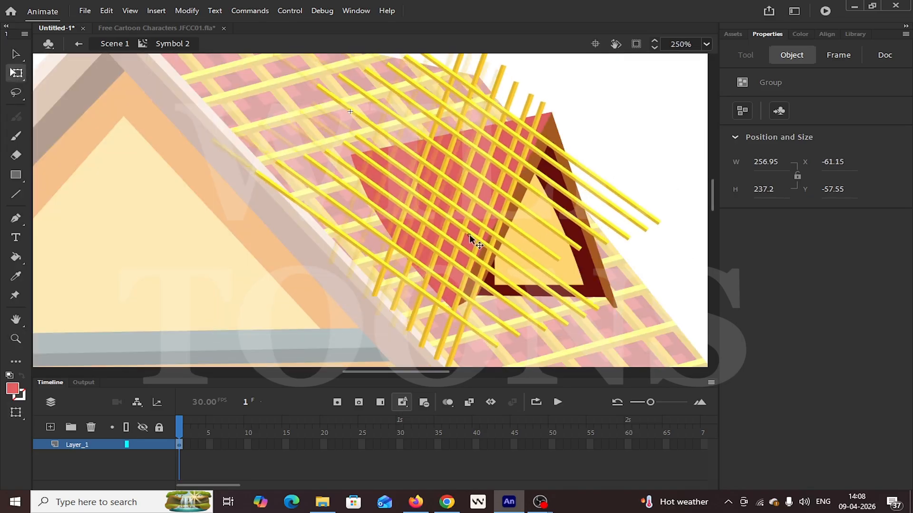
double_click(377, 285)
double_click(376, 285)
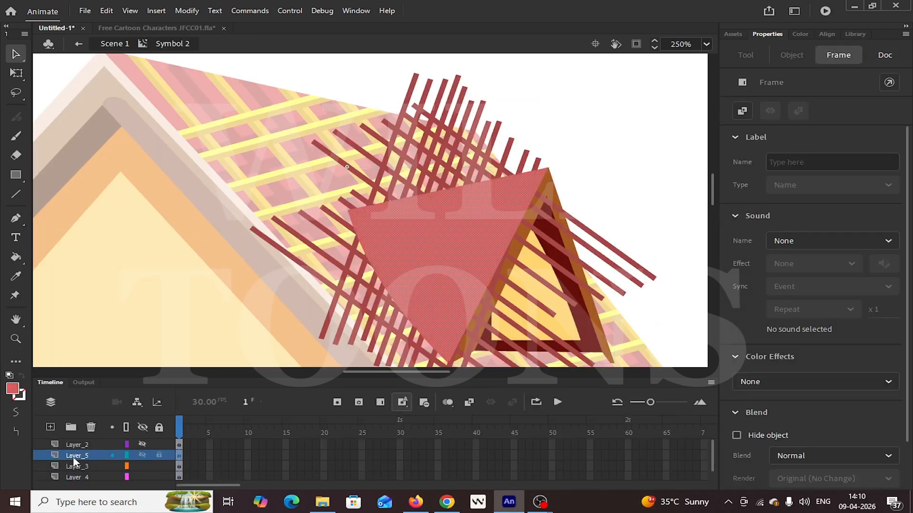
- Turn the layer with the dormer roof shape into a mask for the dark grid and toggle the top layer's visibility
right_click(73, 458)
click(112, 340)
click(142, 444)
click(142, 444)
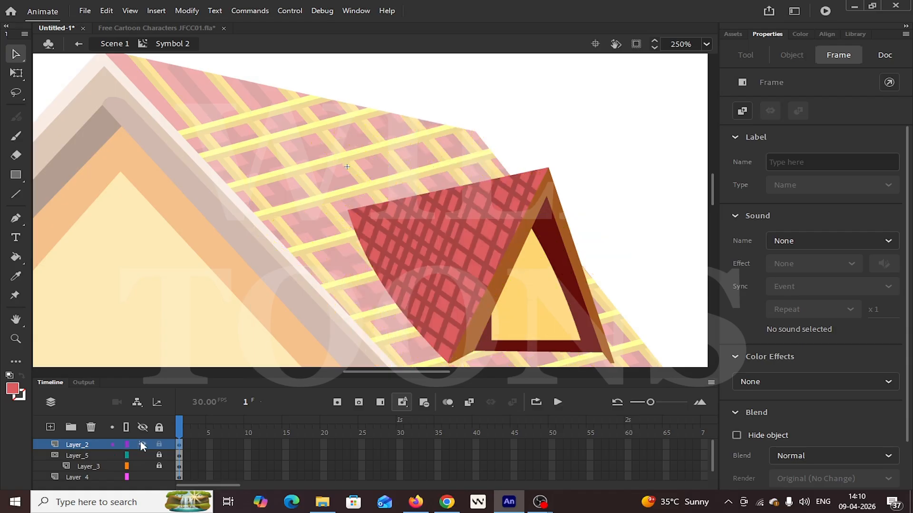
click(143, 445)
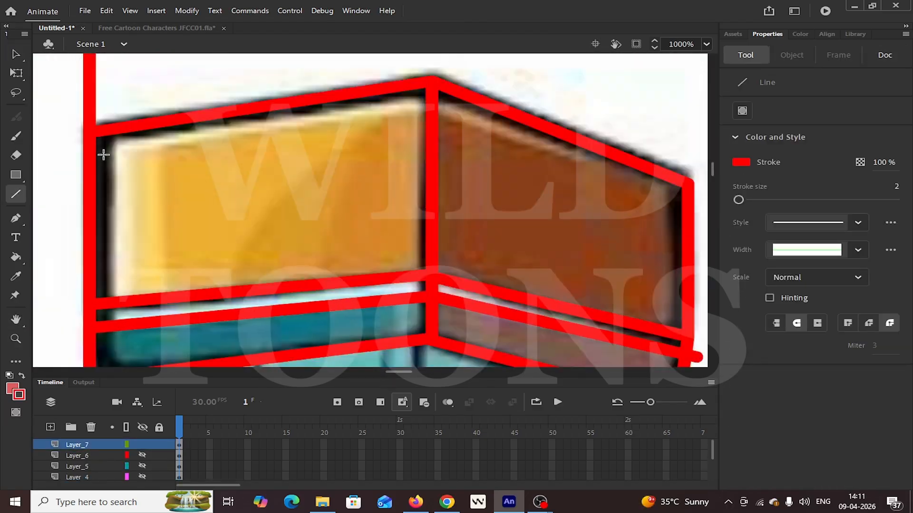
- Trace the highlight's edge on the front face of the chimney cap
drag(103, 155, 94, 167)
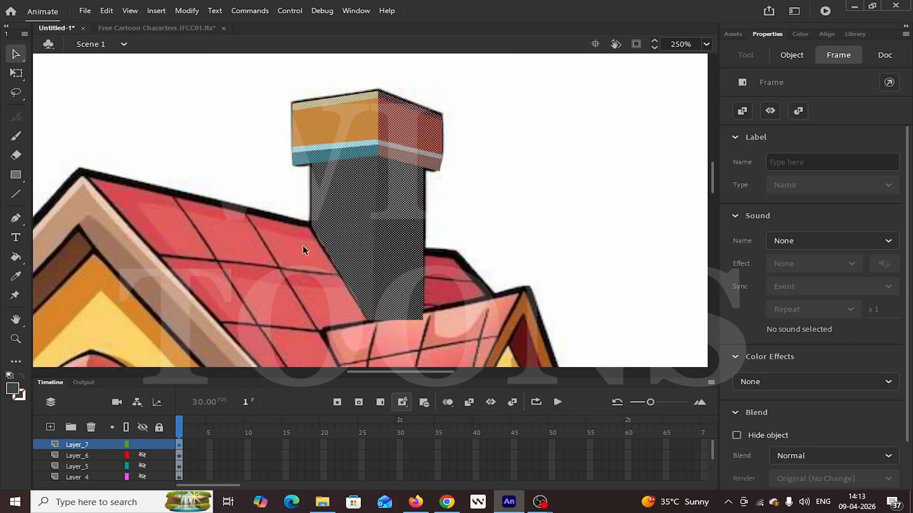
- Inside the chimney group, brush red brick outlines over the dark shaft and apply a fill to the brickwork
double_click(398, 249)
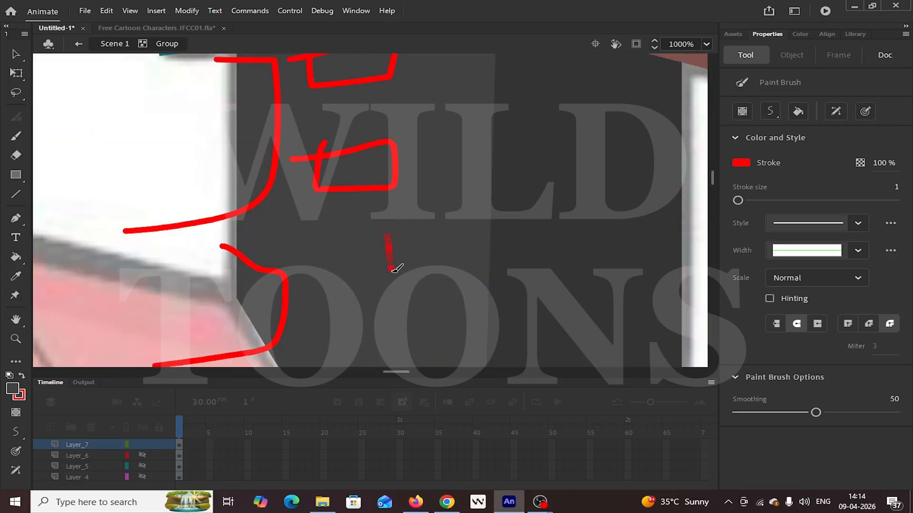
drag(387, 231, 374, 268)
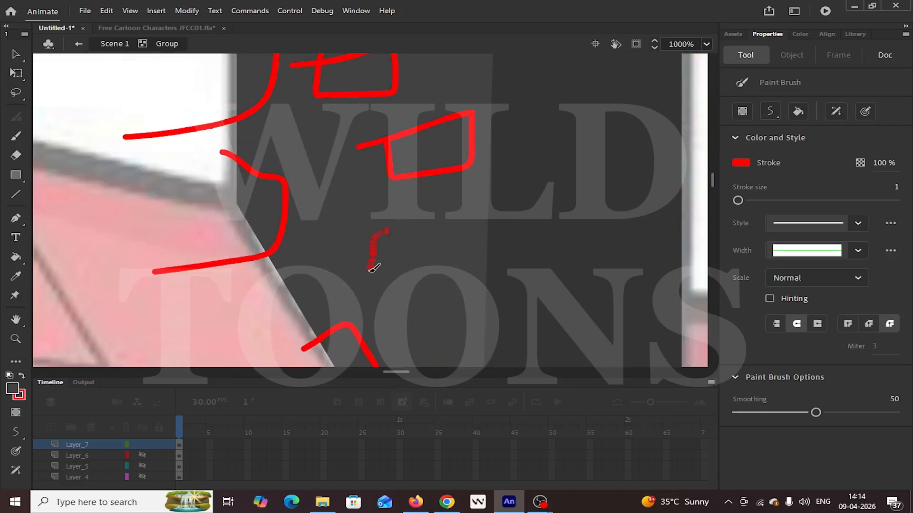
drag(471, 142, 508, 206)
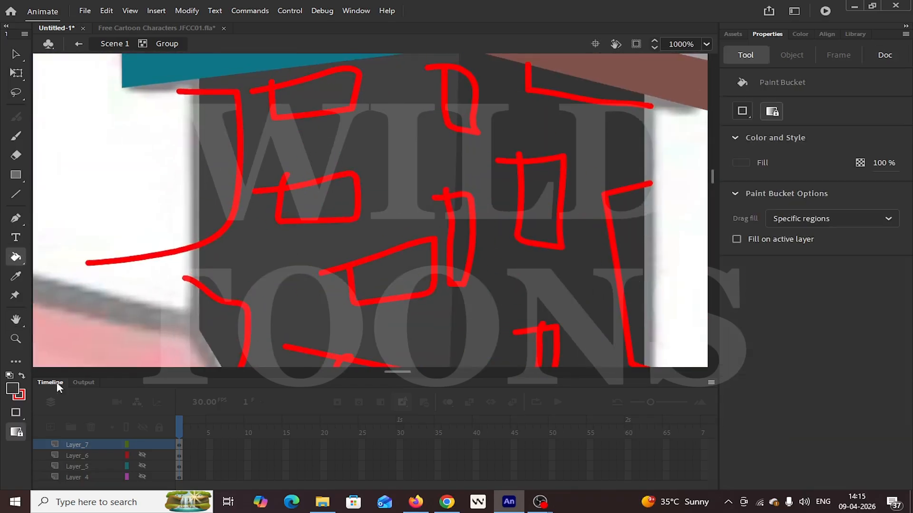
click(489, 294)
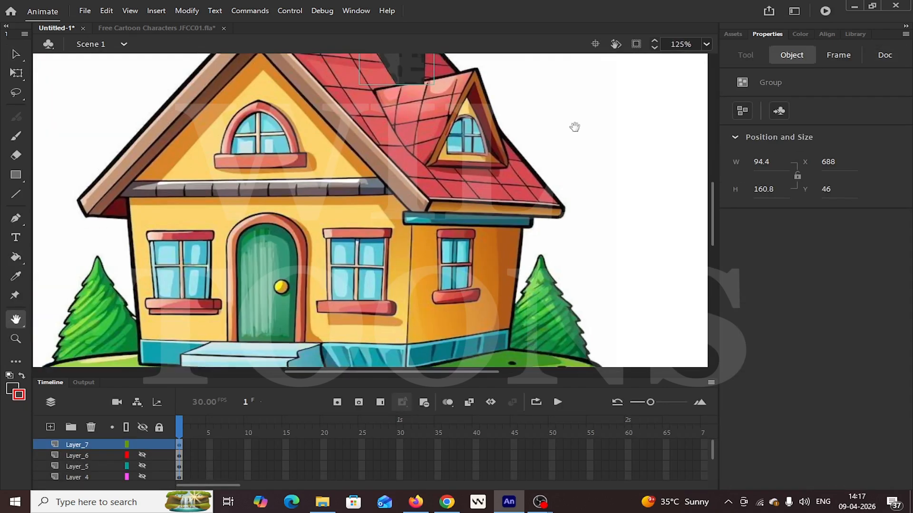
- Draw red-outlined rectangles over the lintel, sill and upright bars of the front window between the door and the house corner
drag(580, 145, 599, 162)
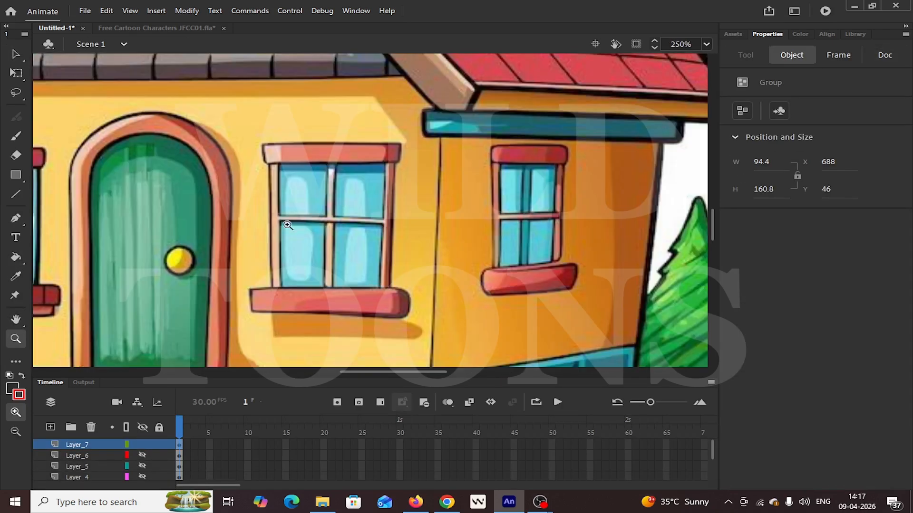
ctrl+click(355, 247)
drag(317, 201, 398, 199)
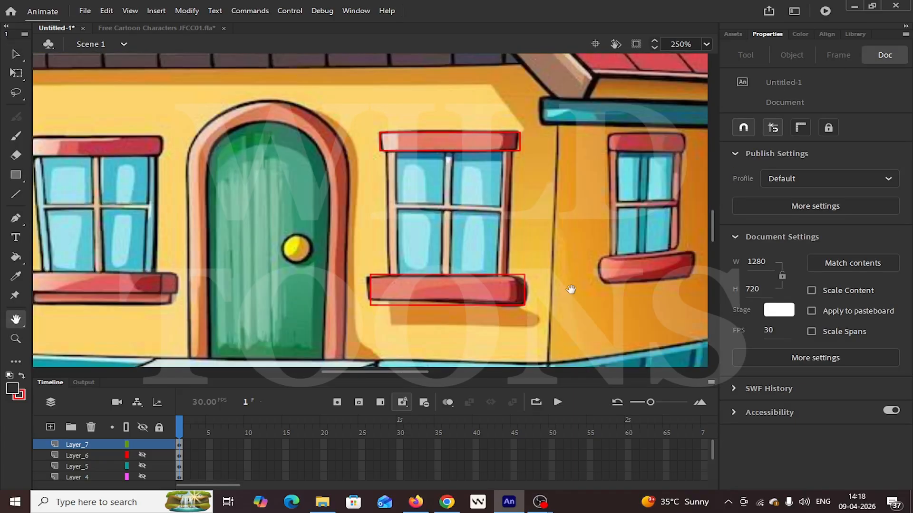
key(r)
drag(386, 151, 398, 294)
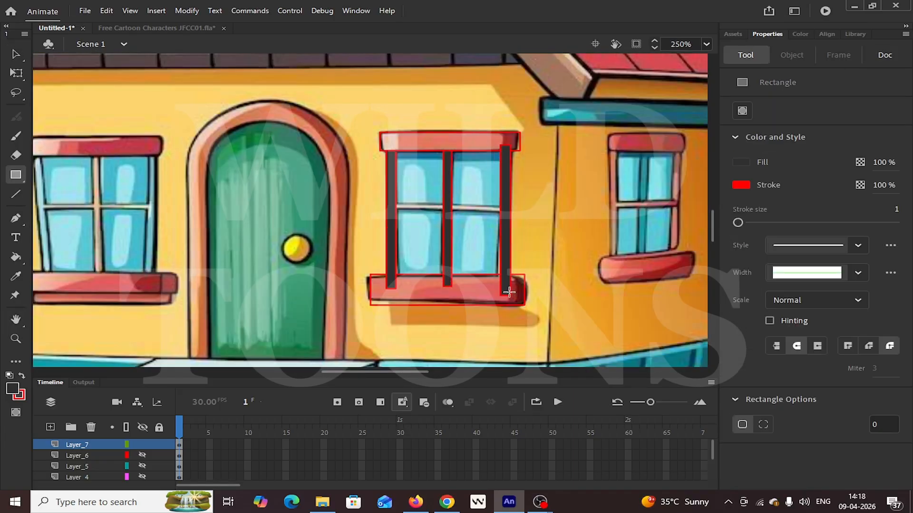
- Delete the dark fills of the window's upright bars and trim their line ends that overlap the lintel
ctrl+click(454, 230)
click(353, 214)
key(Delete)
click(238, 199)
key(Delete)
drag(303, 161, 301, 253)
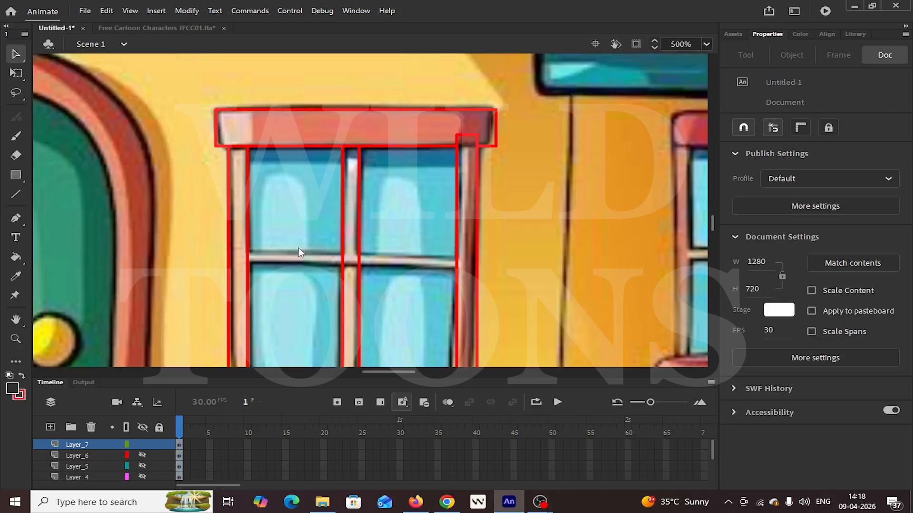
click(477, 140)
key(Delete)
click(457, 141)
key(Delete)
- Trim the ends of the window's upright bars that overlap the sill
scroll(365, 173, down, 6)
key(n)
key(v)
click(477, 141)
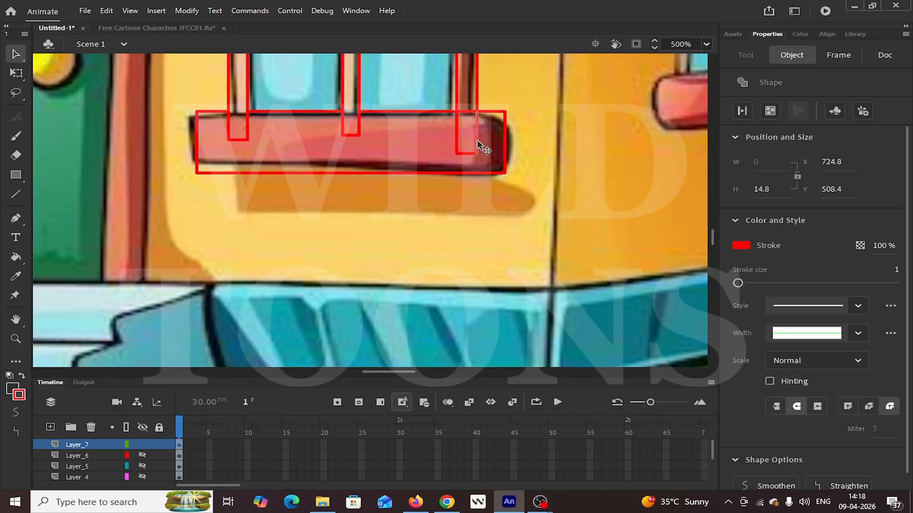
key(Delete)
click(349, 124)
key(Delete)
click(229, 124)
key(Delete)
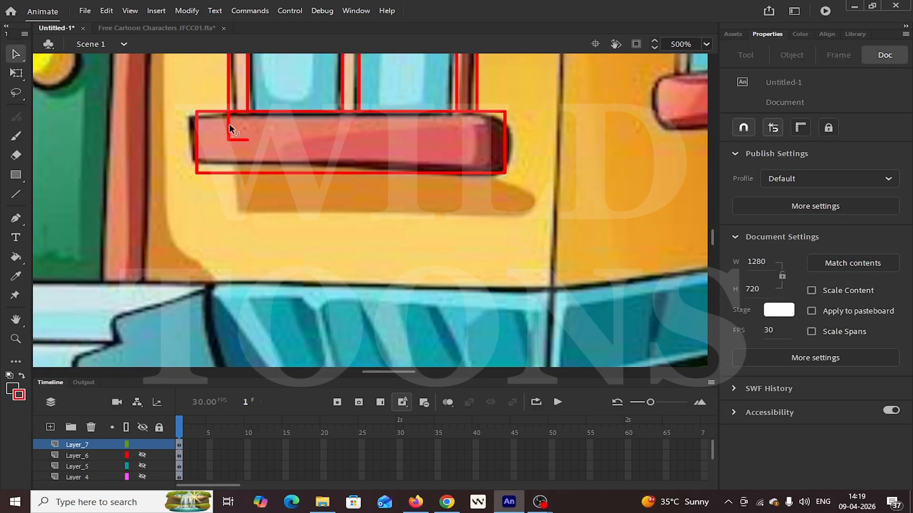
- Draw two horizontal lines for the window's crossbar and delete the segments extending across and beyond the outer upright
scroll(359, 129, up, 6)
scroll(359, 129, up, 3)
key(n)
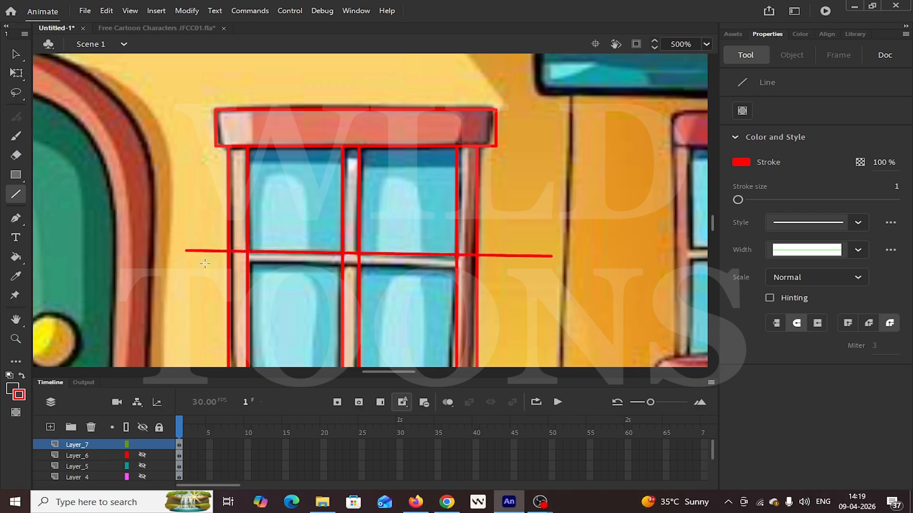
drag(205, 264, 584, 272)
key(v)
click(545, 258)
key(Delete)
click(533, 271)
key(Delete)
click(467, 270)
key(Delete)
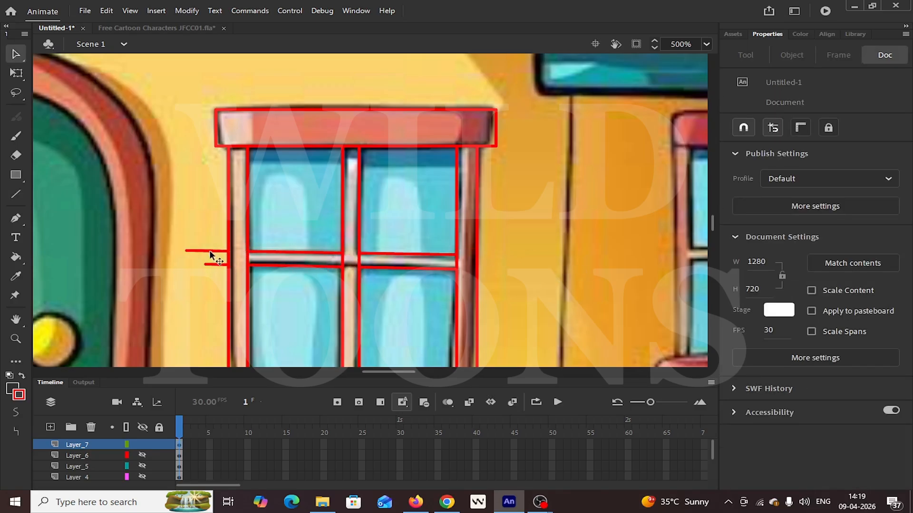
- Trace the window sill's highlight and rounded end shading with lines bent into curves
scroll(483, 252, down, 6)
key(n)
drag(303, 266, 303, 235)
drag(494, 215, 488, 218)
drag(479, 207, 481, 266)
key(v)
mouse_move(482, 239)
mouse_down()
mouse_move(495, 238)
mouse_move(461, 266)
mouse_up()
key(n)
key(v)
drag(468, 242, 478, 239)
key(space)
mouse_move(500, 210)
mouse_down()
mouse_move(625, 278)
mouse_move(621, 372)
mouse_up()
- Add the shading lines across the window's upper panes and along its upright bars
key(n)
drag(368, 136, 586, 136)
key(v)
scroll(597, 175, down, 1)
click(597, 175)
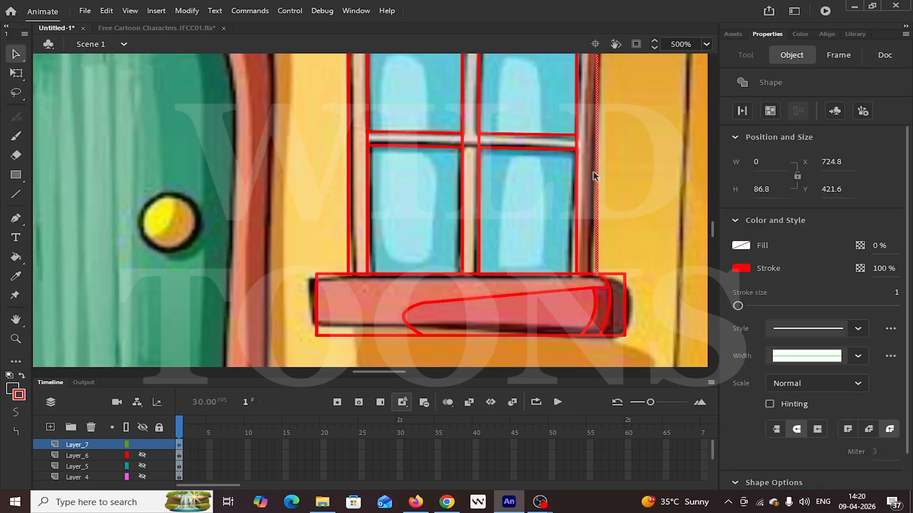
drag(596, 175, 589, 176)
scroll(589, 176, up, 2)
key(n)
drag(367, 142, 373, 221)
key(v)
click(368, 156)
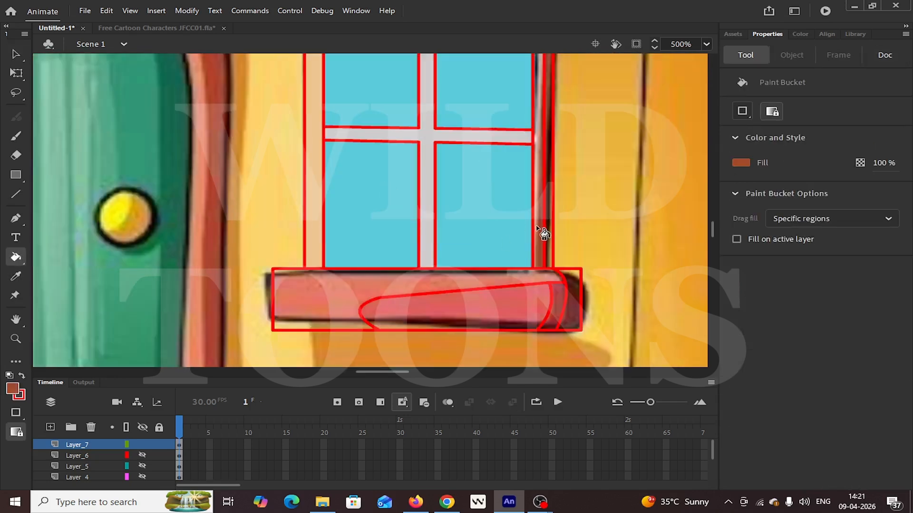
- Finish filling the front window's upright and sill, and reshape a copy of it to fit the side wall's window
scroll(542, 230, down, 2)
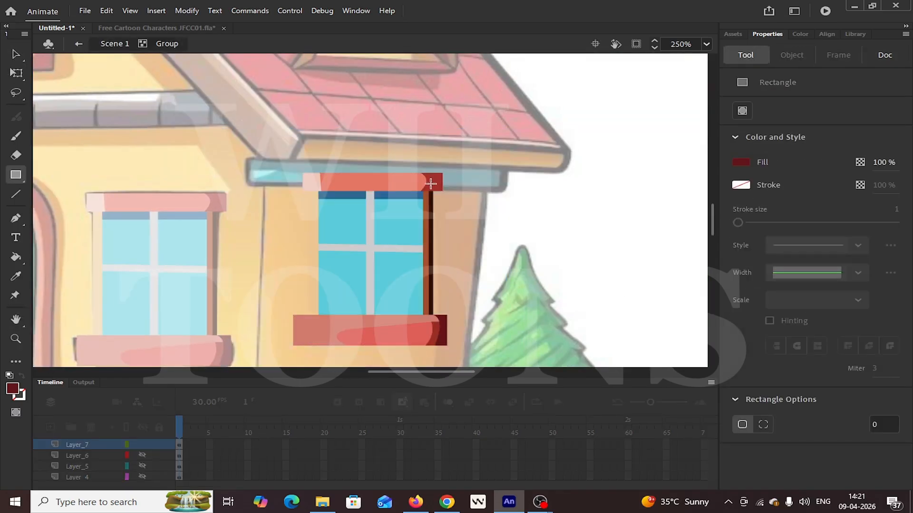
drag(445, 174, 438, 221)
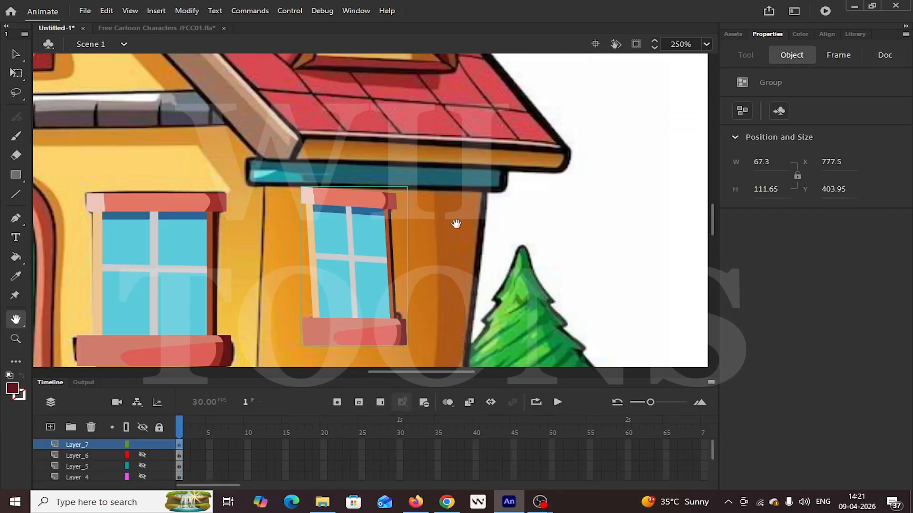
- Place a copy of the front window over the reference window on the door's other side and open the copy for editing
scroll(207, 229, right, 10)
click(207, 229)
drag(207, 229, 195, 229)
double_click(195, 230)
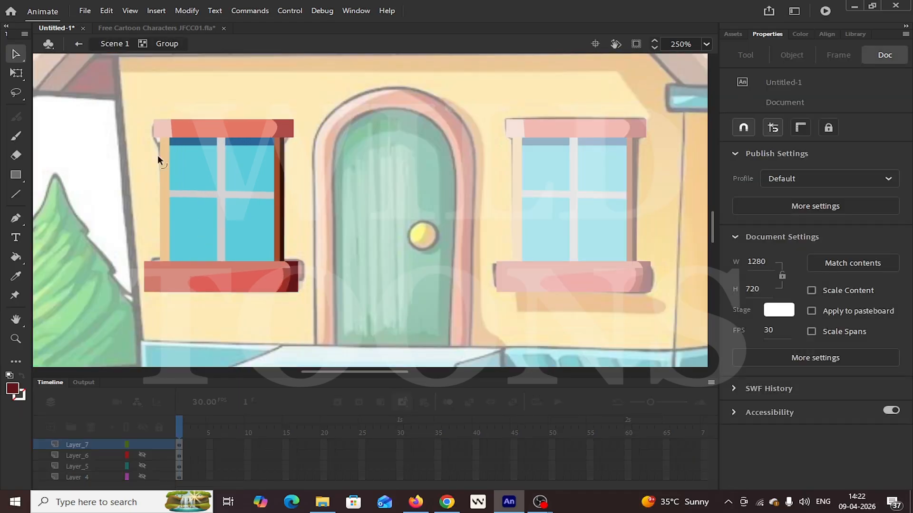
- Finish fitting the copied window's artwork to the reference window and return to the main scene
key(ctrl+a)
key(q)
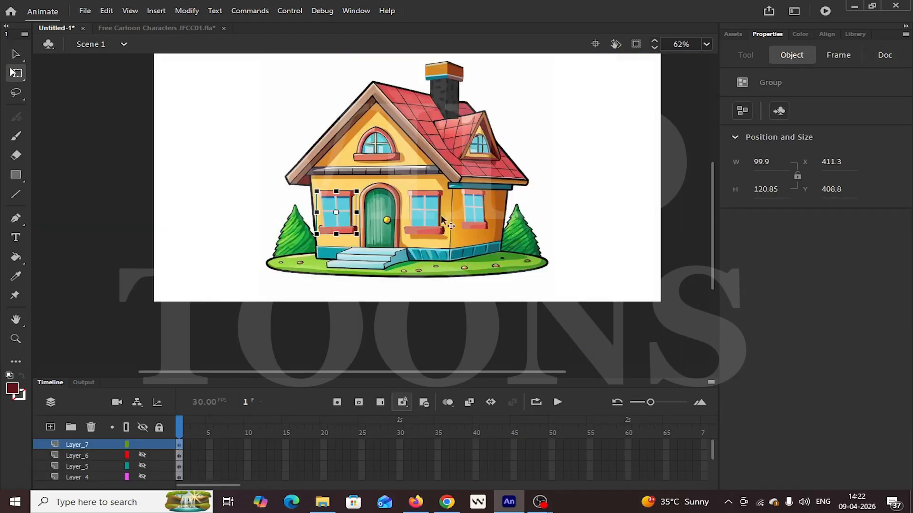
- Shape a thin curved crescent over one joint of the grey trim band above the door by bending and joining its lines
scroll(441, 215, up, 5)
click(458, 225)
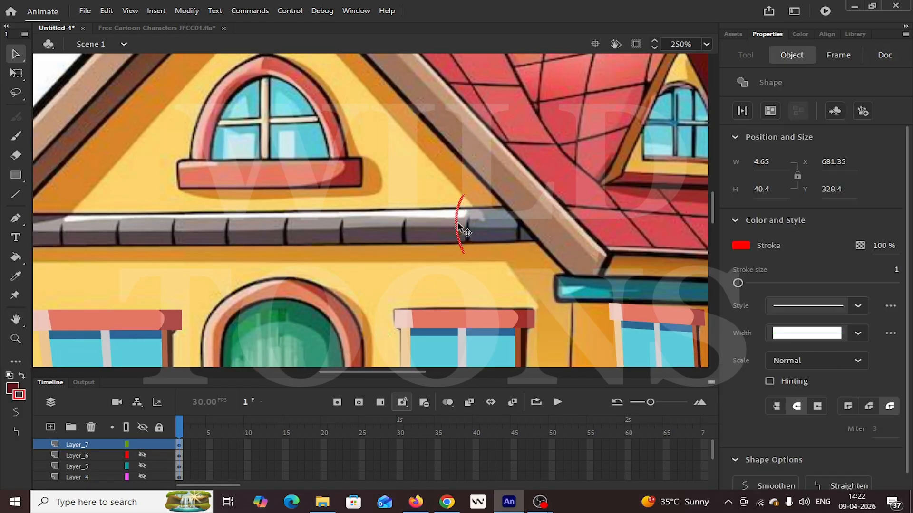
double_click(459, 236)
scroll(459, 237, up, 3)
drag(394, 202, 400, 202)
drag(400, 199, 406, 199)
click(433, 209)
drag(410, 261, 405, 261)
drag(410, 145, 405, 148)
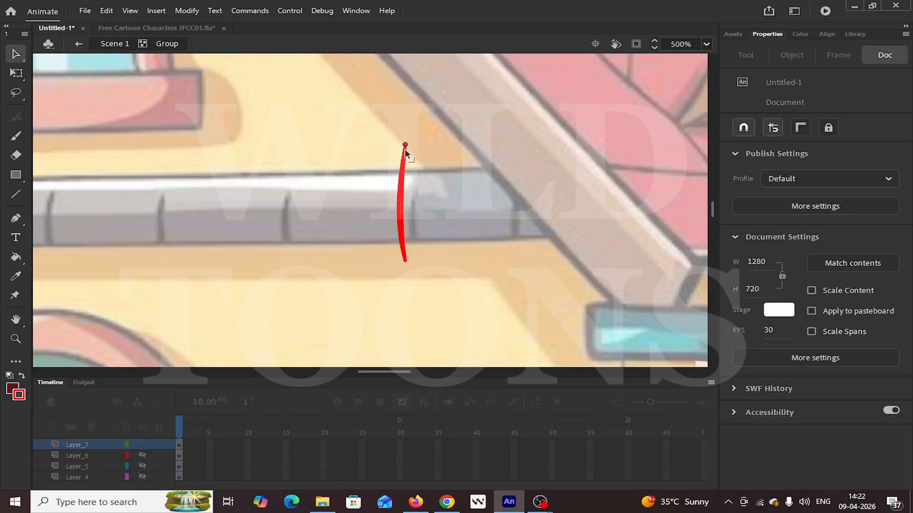
- Fill the crescent dark grey, delete its red outline, and leave the group
click(13, 389)
click(70, 247)
key(Delete)
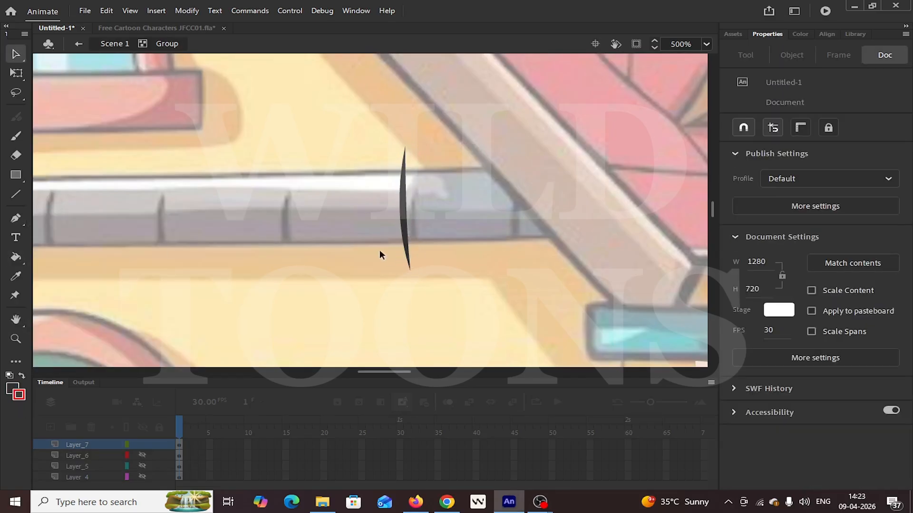
drag(379, 249, 428, 283)
key(Delete)
drag(419, 185, 387, 138)
key(Delete)
double_click(438, 211)
drag(407, 217, 413, 218)
key(ctrl+minus)
key(ctrl+minus)
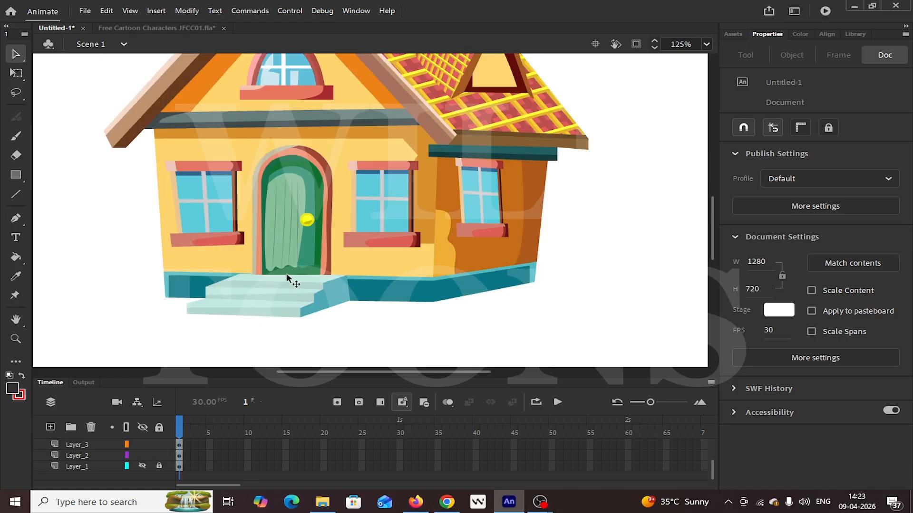
- Group the grey trim band's fill in the traced house and open that group for editing
scroll(288, 278, up, 5)
key(ctrl+equal)
drag(391, 238, 514, 211)
double_click(499, 211)
shift+click(478, 221)
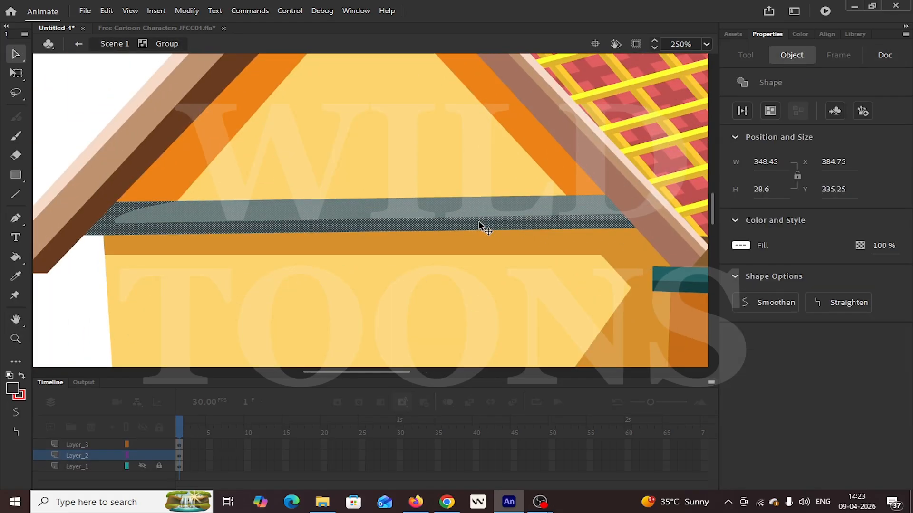
key(ctrl+g)
double_click(479, 221)
- Paste the dark crescent onto the trim band, fit it to the band's height, and position it
key(ctrl+v)
key(z)
click(374, 227)
click(16, 73)
key(v)
drag(320, 195, 385, 214)
double_click(359, 194)
- Group the crescent and duplicate it repeatedly to start an evenly spaced row along the trim band
key(ctrl+g)
key(ctrl+minus)
key(z)
click(367, 201)
key(ctrl+a)
alt+drag(385, 214, 446, 214)
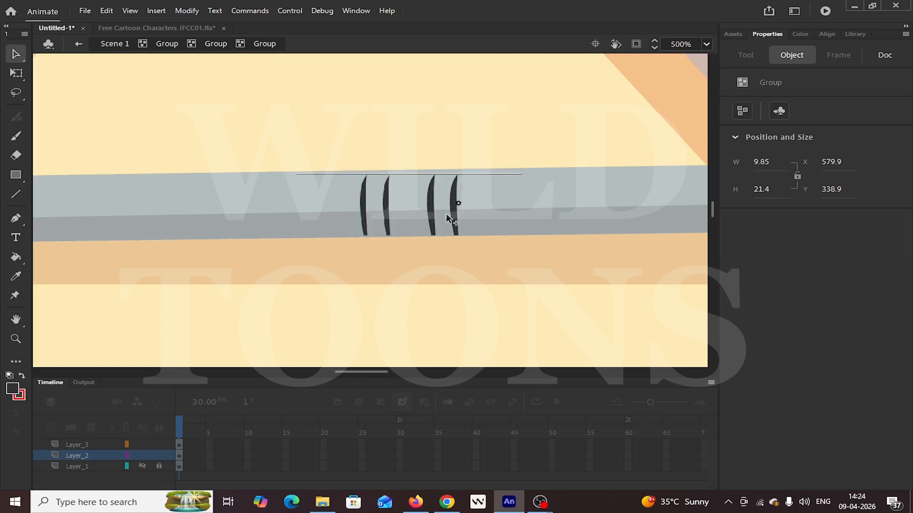
alt+drag(736, 212, 581, 214)
- Extend the crescent row across the full trim band with further copies and nudge the copies down to line up
drag(170, 170, 255, 191)
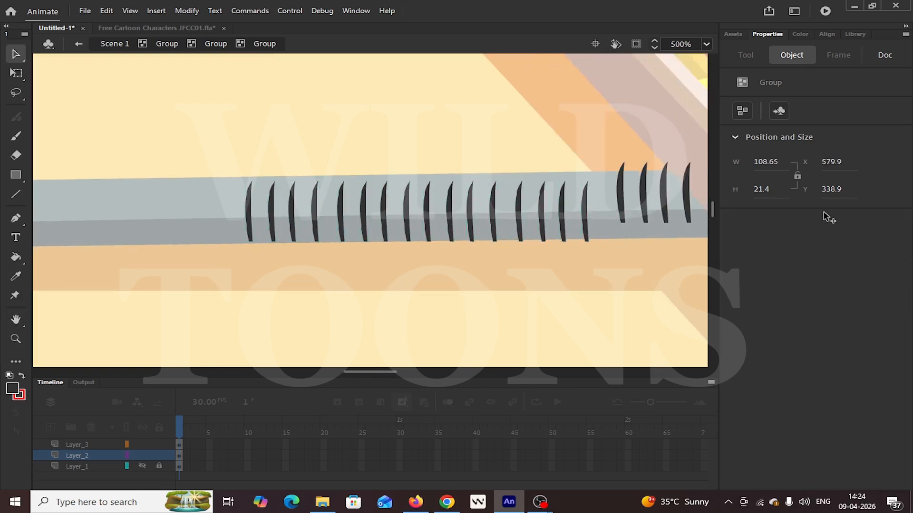
alt+drag(823, 212, 810, 231)
key(ctrl+minus)
drag(420, 213, 633, 233)
key(ctrl+a)
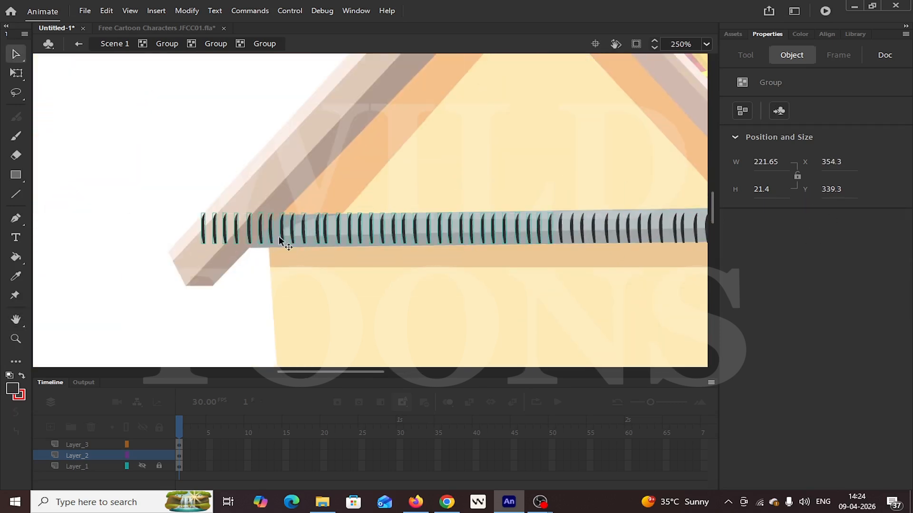
key(Down)
key(Down)
key(Down)
key(Down)
key(ctrl+minus)
double_click(301, 285)
key(z)
click(376, 217)
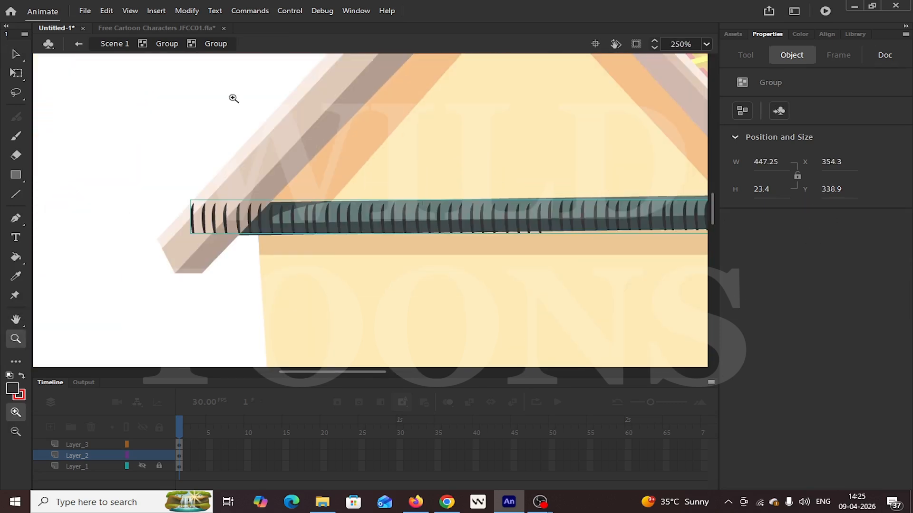
shift+click(358, 228)
key(ctrl+g)
key(ctrl+z)
- Shift the whole crescent row so that its joints line up with the trim band
click(383, 209)
click(389, 162)
click(368, 214)
drag(370, 209, 392, 219)
shift+click(369, 227)
key(Down)
key(Down)
key(Down)
key(Down)
key(Down)
key(Down)
key(Down)
key(Down)
key(ctrl+minus)
key(z)
click(365, 211)
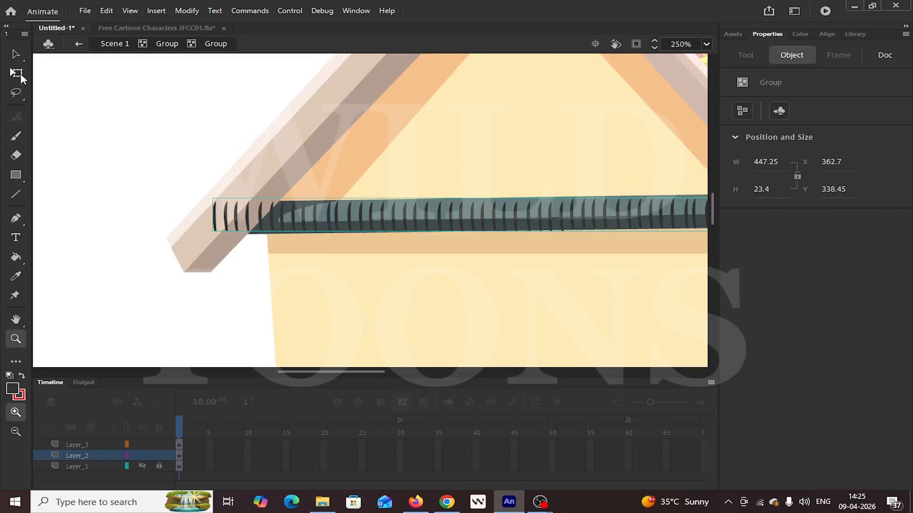
click(20, 73)
- Break apart the crescent row, convert it together with the band to a symbol, and open the symbol for editing
key(ctrl+b)
key(ctrl+a)
key(ctrl+minus)
key(F8)
key(Return)
double_click(536, 219)
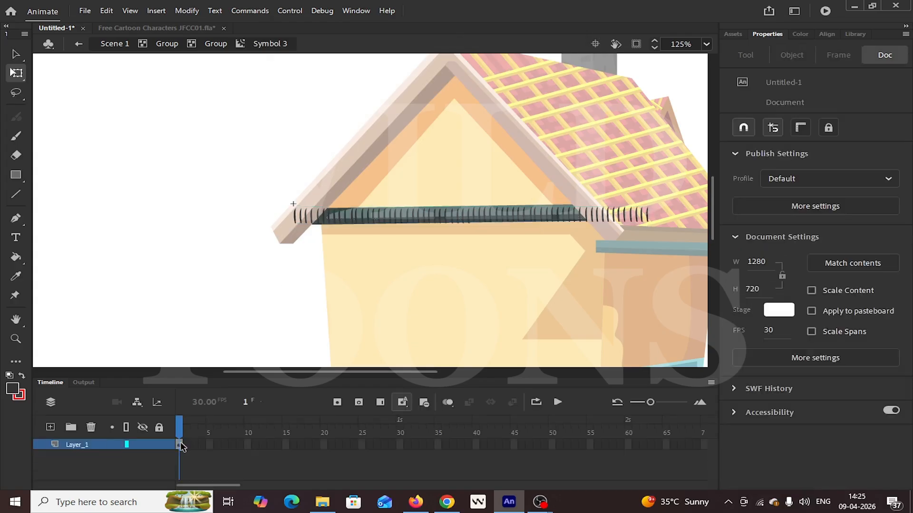
- Distribute the symbol's artwork to layers and paste a copy of the trim band's shape on a new layer
click(179, 445)
key(ctrl+shift+d)
click(244, 342)
click(98, 443)
click(50, 427)
key(ctrl+shift+v)
- Align the pasted band shape over the crescents, turn its layer into a mask, and return to the main scene
key(ctrl+minus)
key(z)
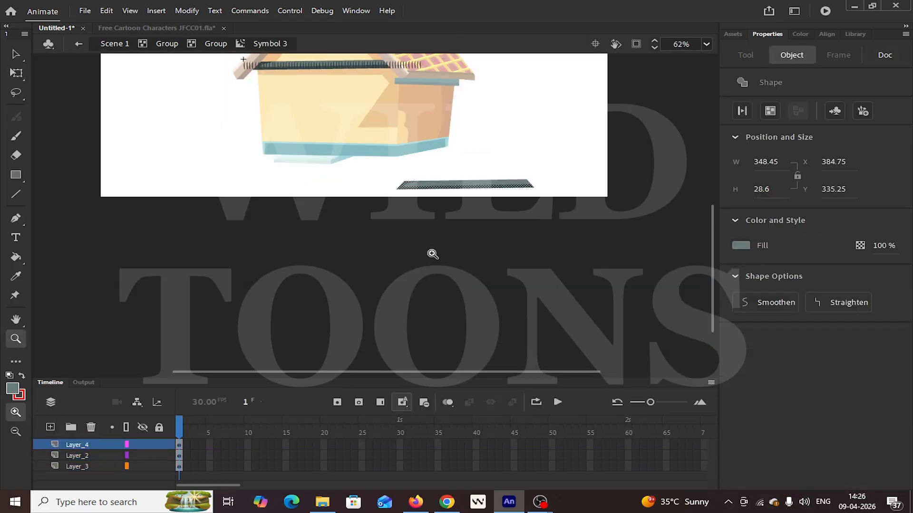
click(393, 199)
drag(614, 261, 267, 86)
key(z)
click(314, 124)
right_click(70, 447)
key(ctrl+minus)
key(ctrl+minus)
key(v)
double_click(317, 245)
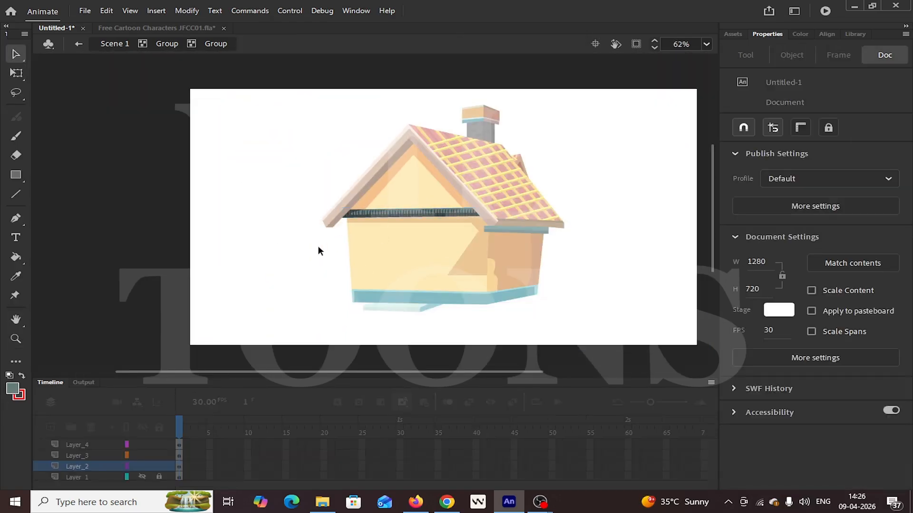
double_click(318, 245)
click(416, 259)
- Select all of the traced house artwork and convert it to the graphic symbol Symbol 4
key(ctrl+minus)
key(ctrl+a)
key(ctrl+shift+d)
key(F8)
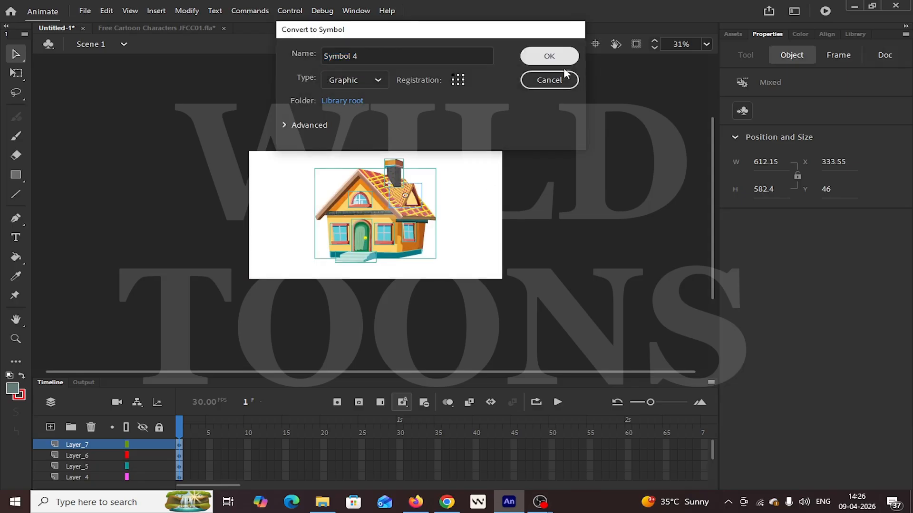
click(552, 57)
- Delete the leftover layers between Layer_7 and the reference on Layer_1
scroll(90, 461, down, 3)
click(78, 456)
click(91, 427)
scroll(90, 457, up, 3)
click(78, 456)
click(91, 427)
- Move the traced house beside the reference area, and unlock and show Layer_1 with the reference image
drag(389, 243, 417, 244)
key(ctrl+equal)
drag(356, 238, 495, 233)
click(159, 455)
click(142, 456)
drag(361, 238, 259, 246)
drag(489, 235, 489, 259)
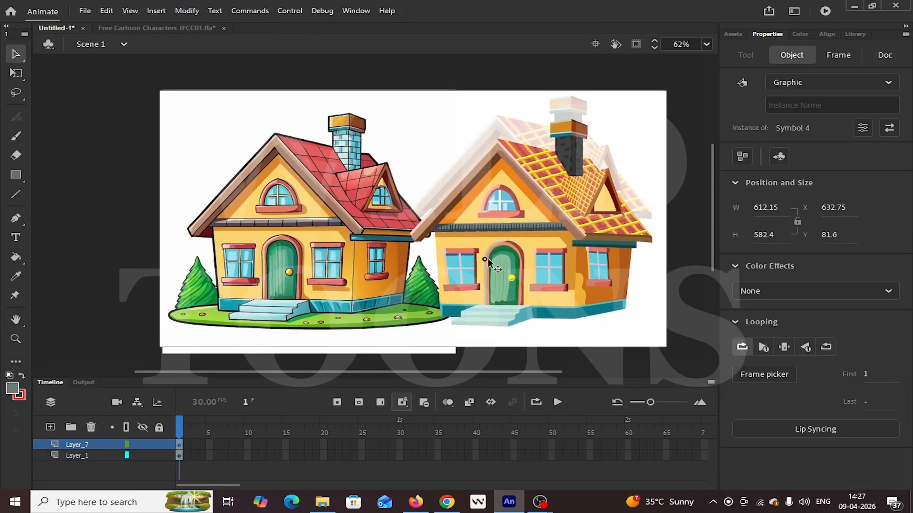
- Arrange the reference image and the traced house side by side on the stage for comparison
drag(295, 259, 259, 260)
drag(481, 269, 495, 269)
click(456, 359)
ctrl+alt+click(412, 218)
ctrl+click(386, 220)
drag(246, 262, 265, 262)
mouse_move(406, 209)
mouse_down()
mouse_move(391, 220)
mouse_move(417, 210)
mouse_up()
click(690, 194)
mouse_move(526, 224)
mouse_down()
mouse_move(542, 232)
mouse_move(526, 231)
mouse_up()
click(649, 233)
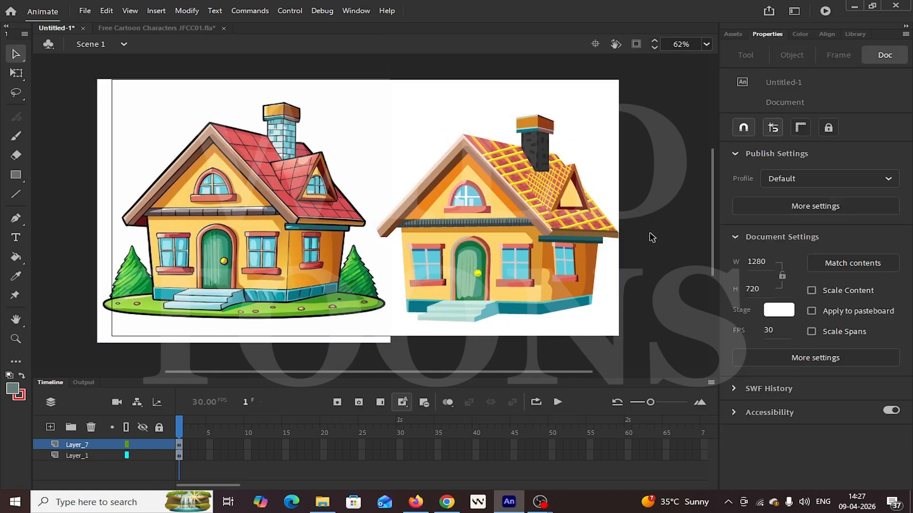
- Save the document as house.fla
key(ctrl+shift+s)
key(Return)
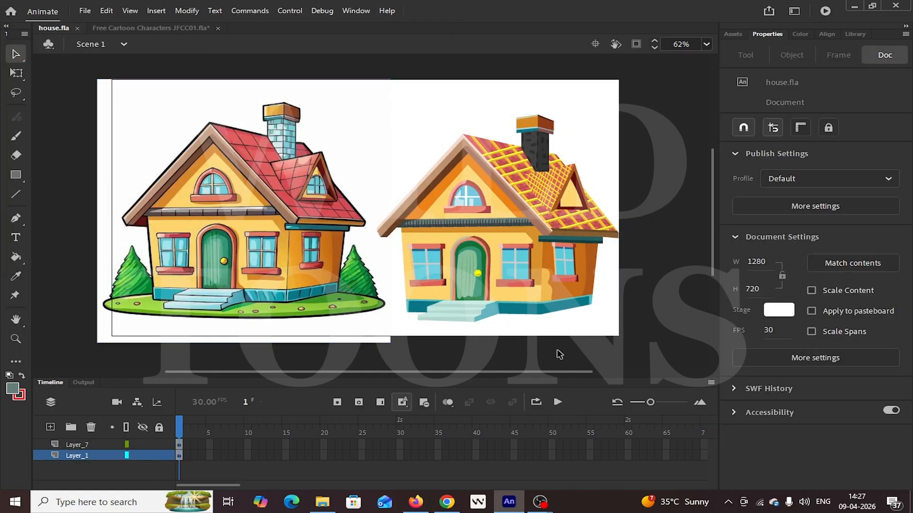